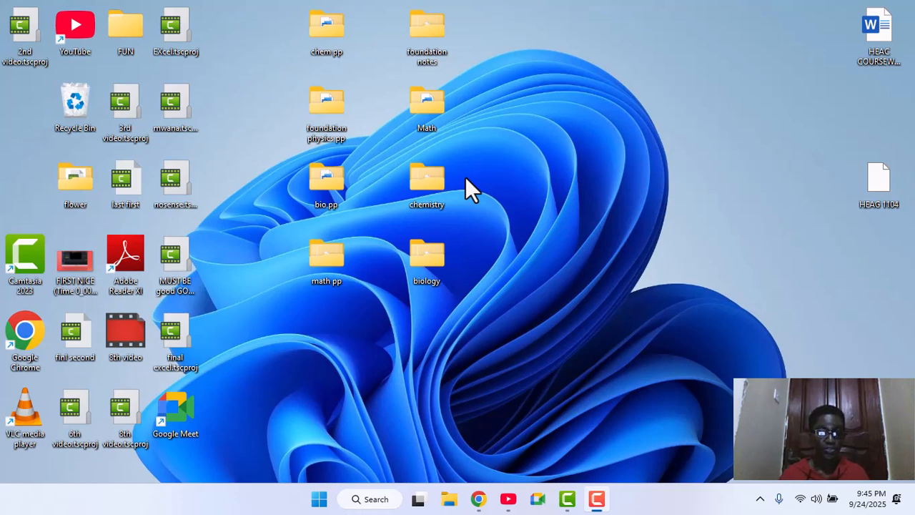
- Launch Word and open the recent document "mail merge"
left_click(320, 499)
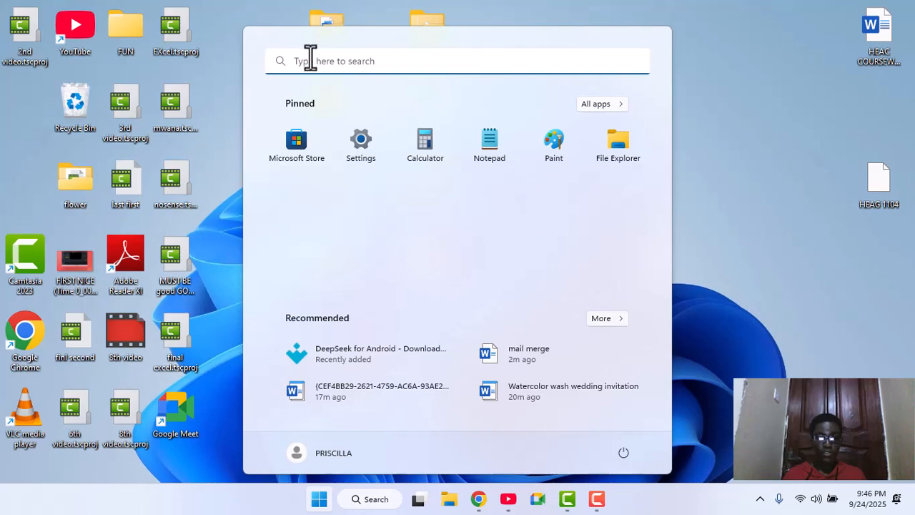
left_click(310, 60)
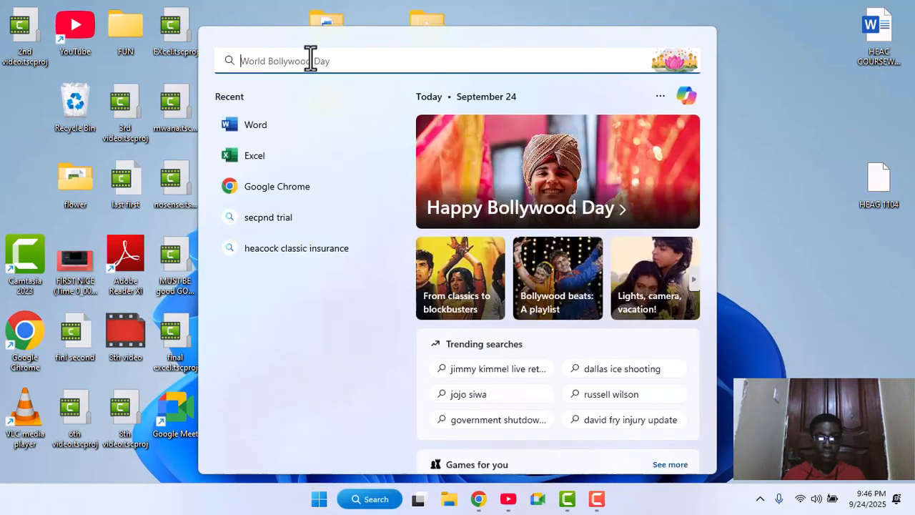
type("w")
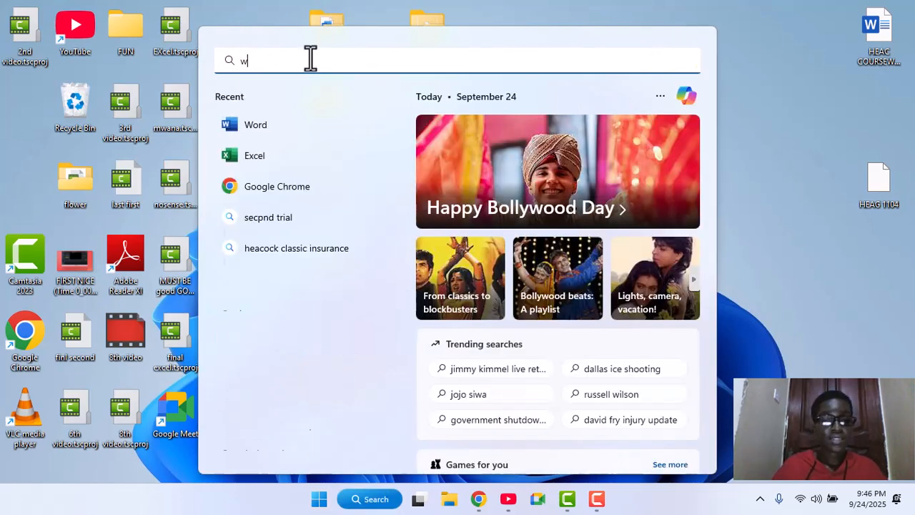
type("or")
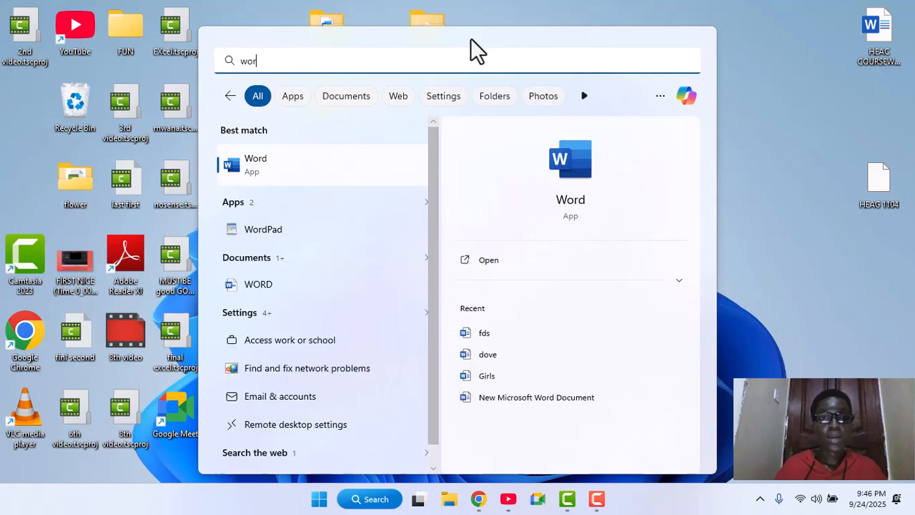
left_click(593, 166)
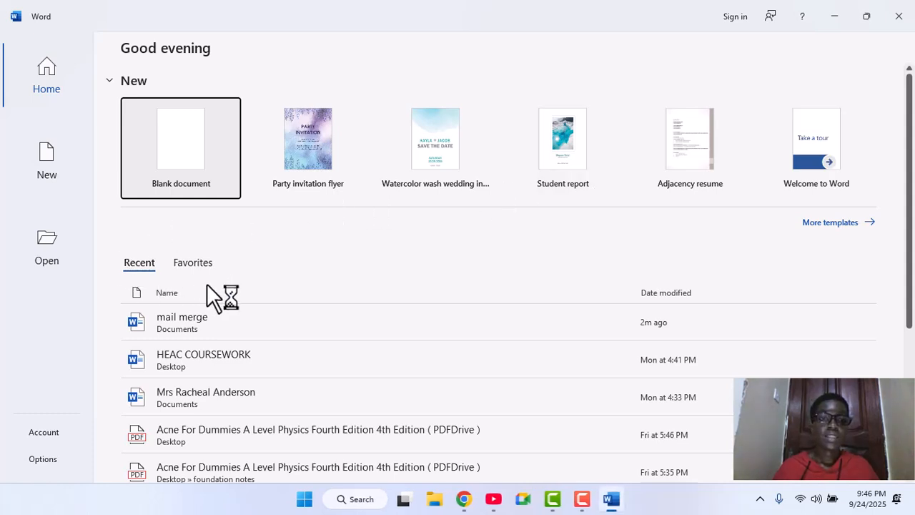
left_click(229, 323)
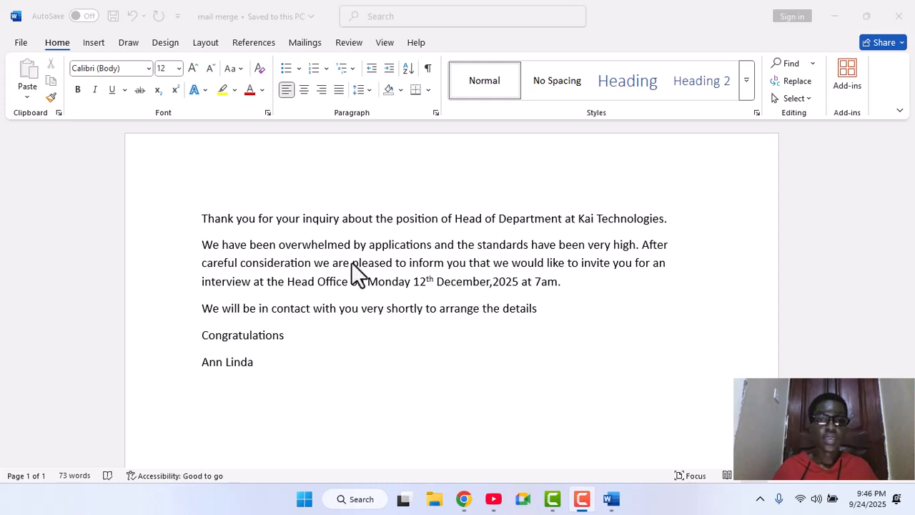
- Start a mail merge of the Letters type for the interview invitation document
left_click(303, 42)
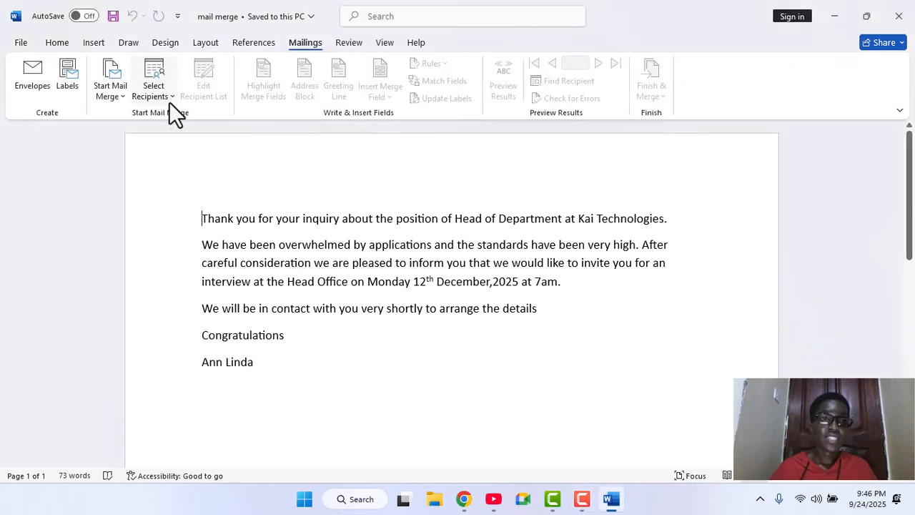
left_click(119, 96)
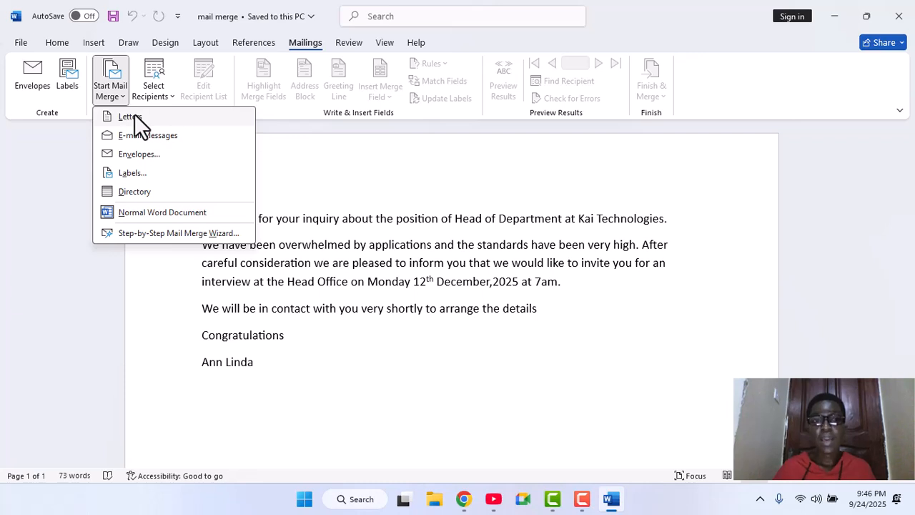
left_click(135, 116)
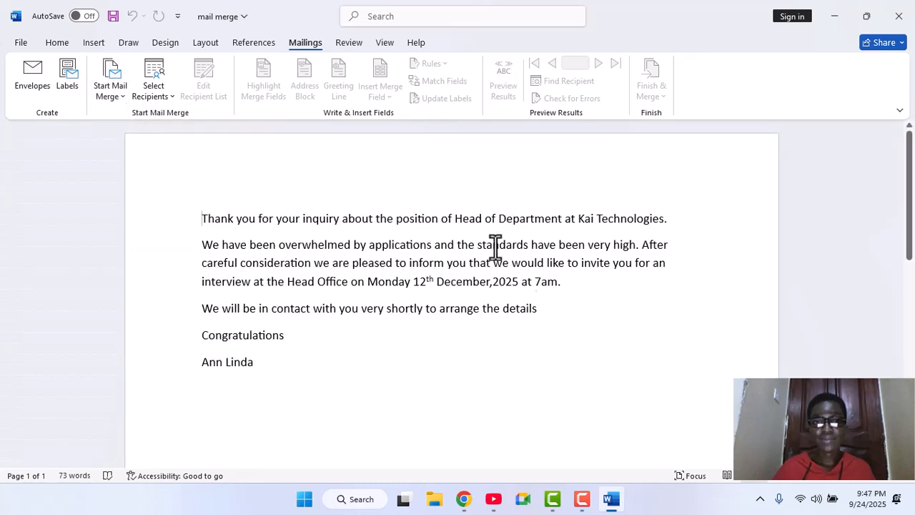
key("F9")
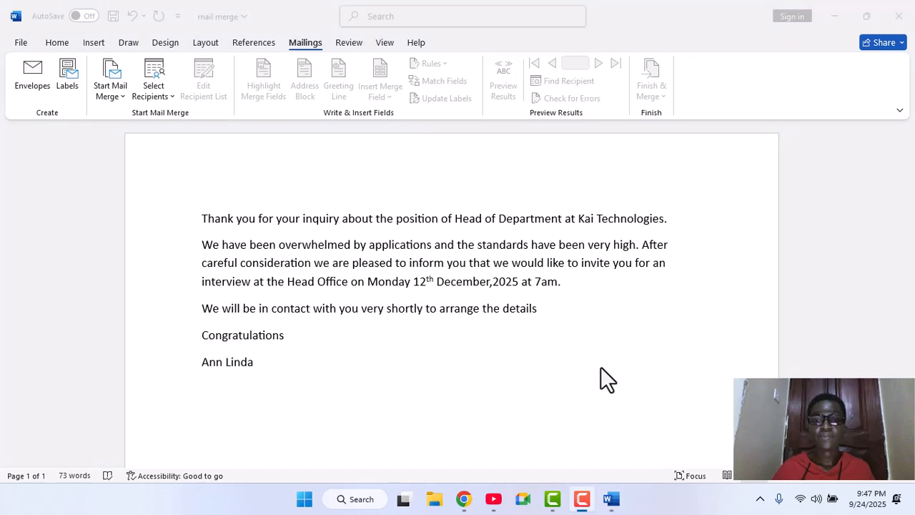
- Create a new recipient list and fill in its first entry with the title Mrs and the recipient's first and last names
left_click(169, 96)
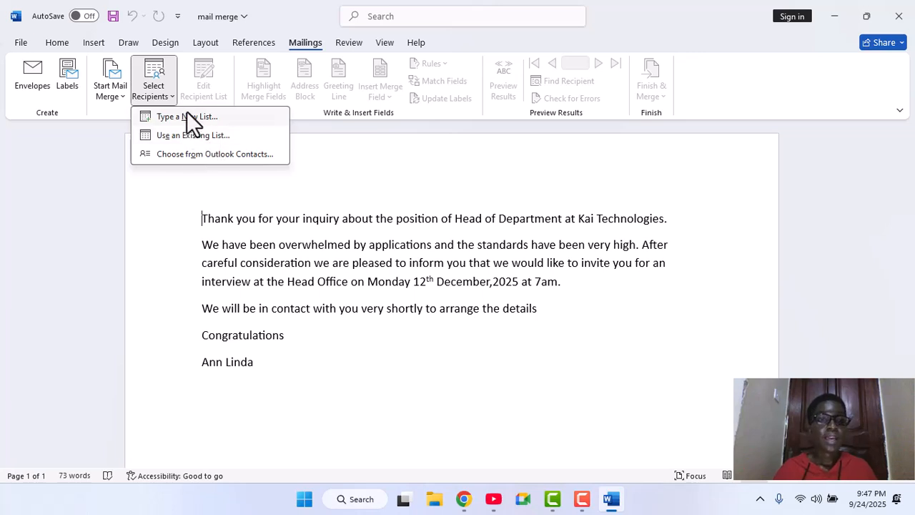
left_click(187, 116)
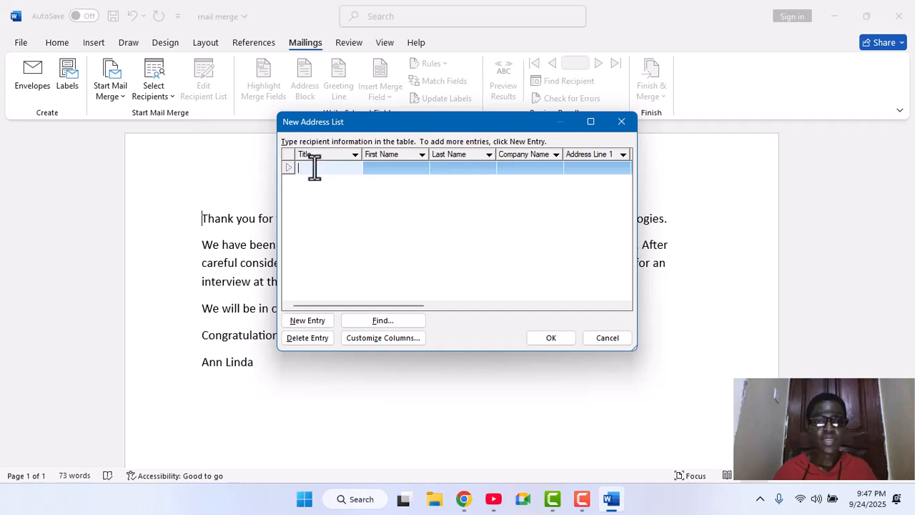
type("Mr")
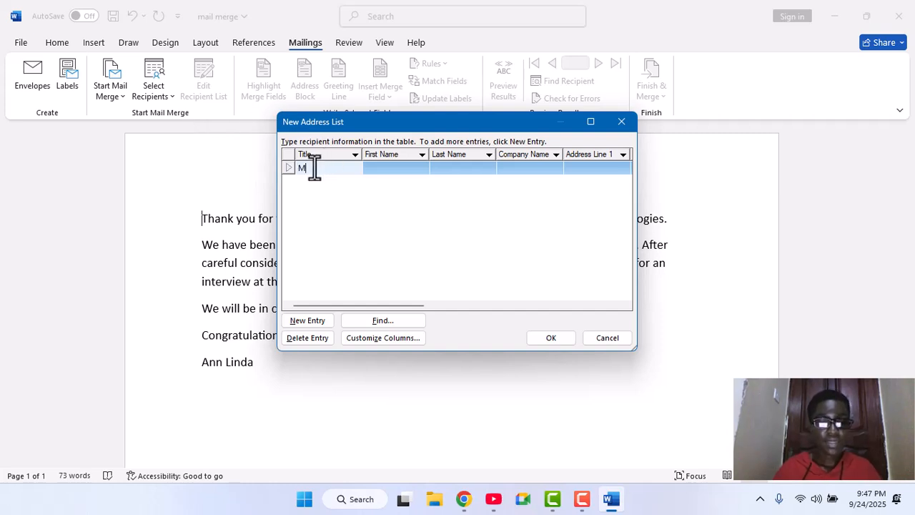
type("s")
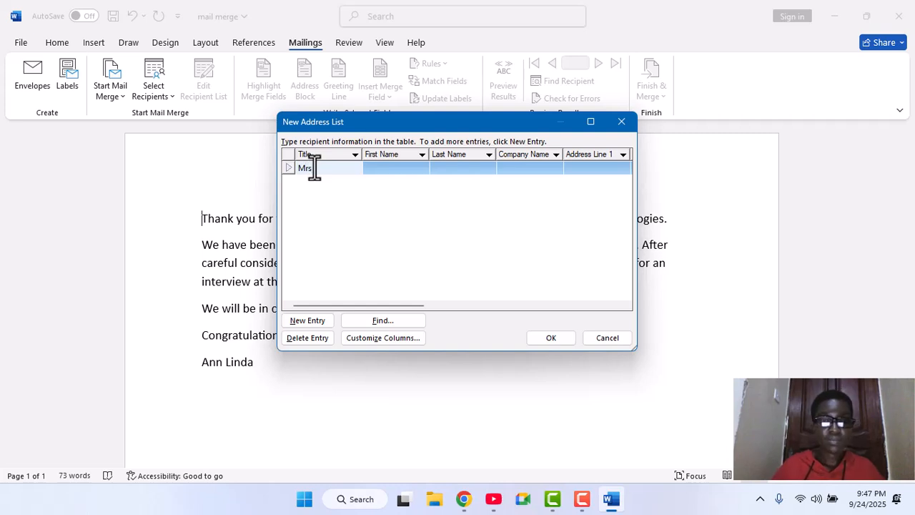
left_click(395, 163)
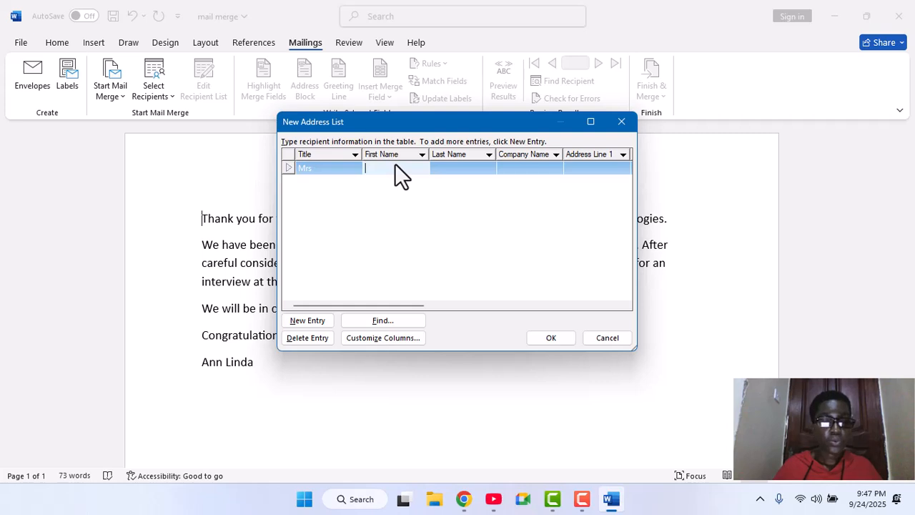
type("Joan")
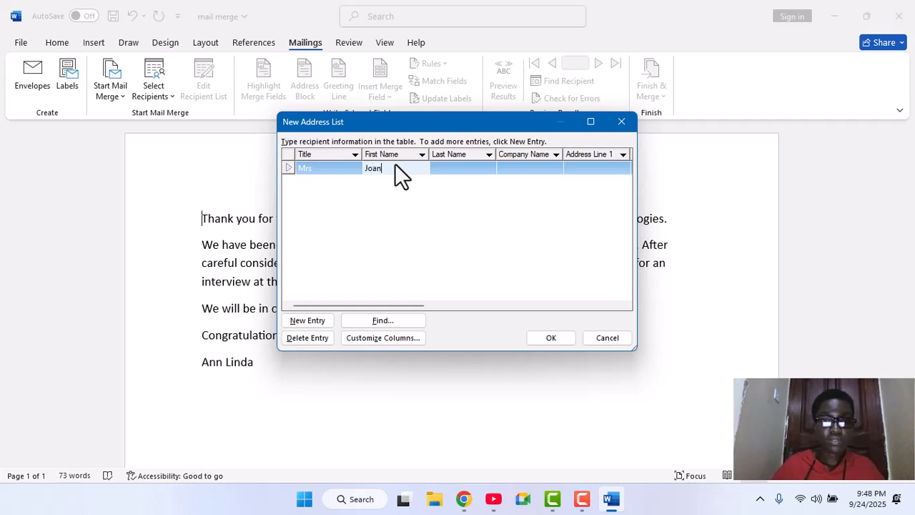
left_click(446, 165)
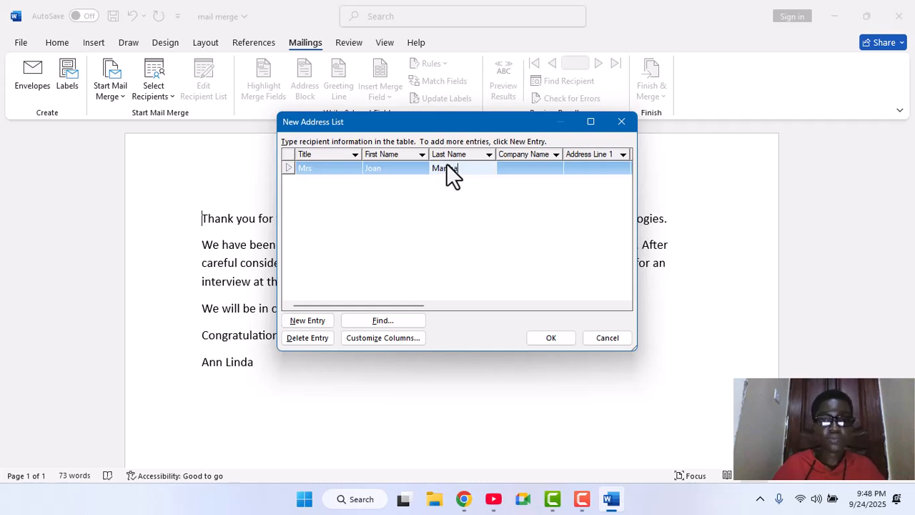
type("rtha")
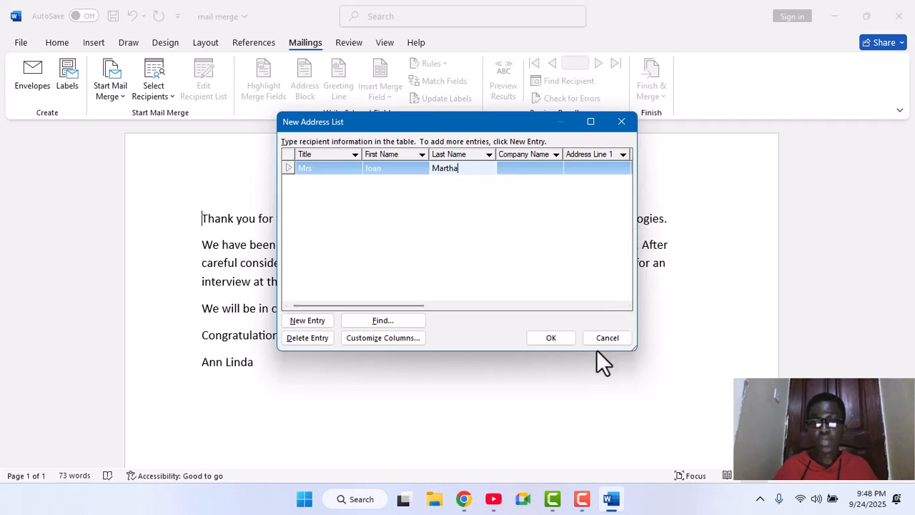
key("F9")
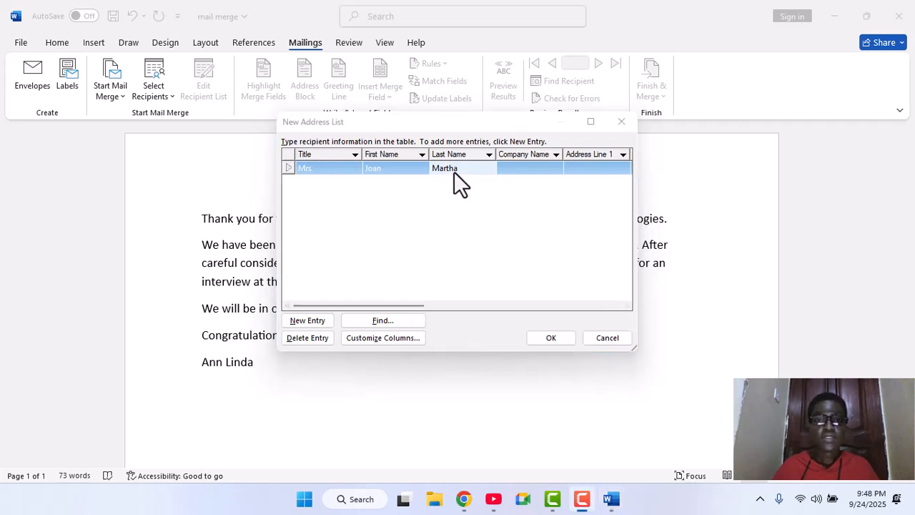
- Delete the Company Name field from the new address list's columns and apply the change
left_click_drag(451, 131, 454, 95)
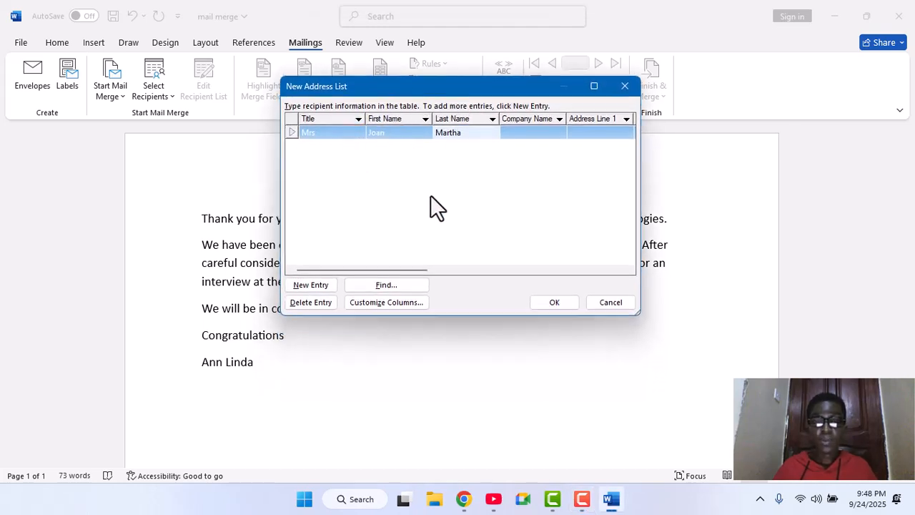
left_click(390, 303)
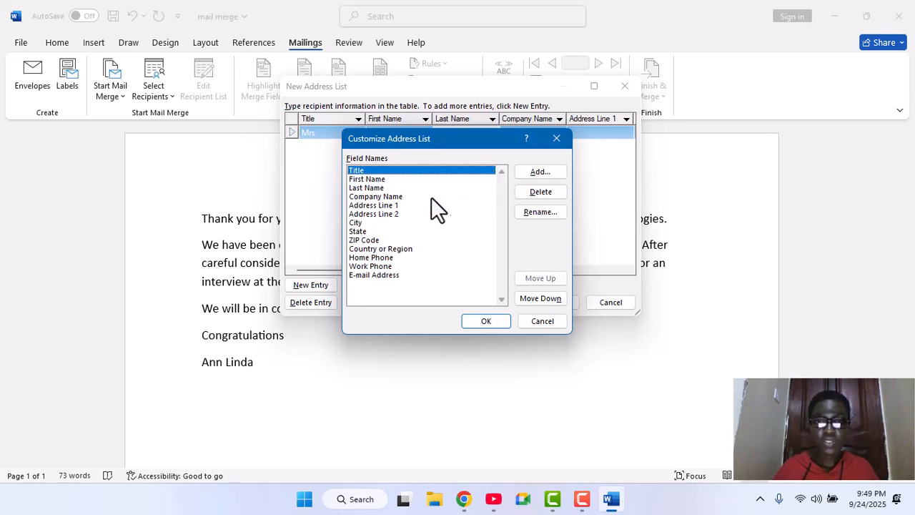
left_click(403, 196)
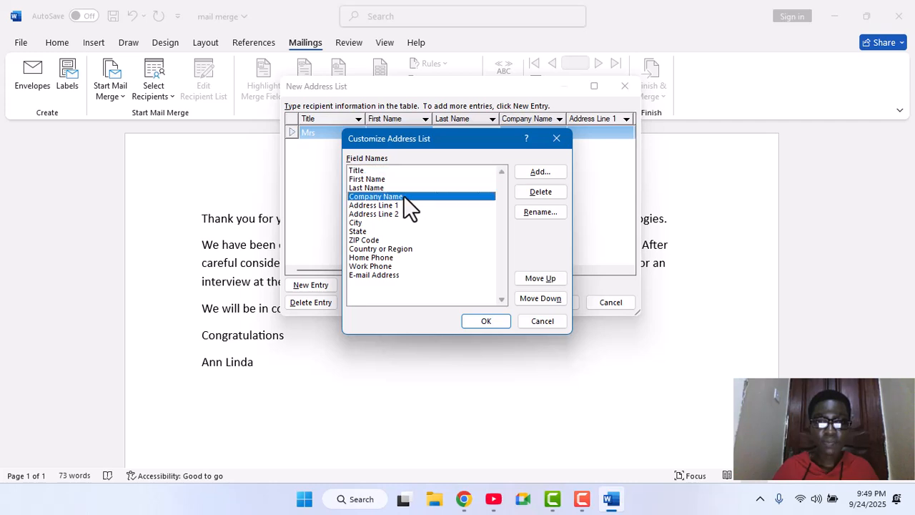
left_click(543, 194)
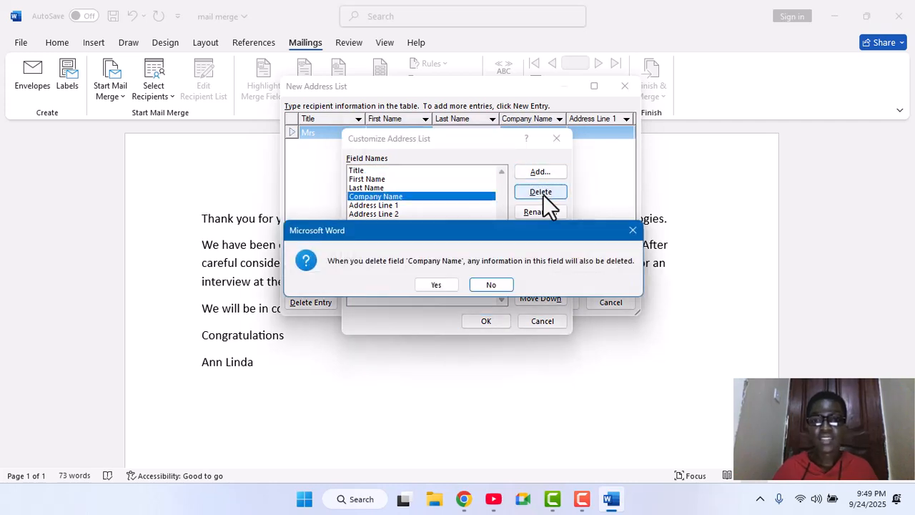
left_click(431, 285)
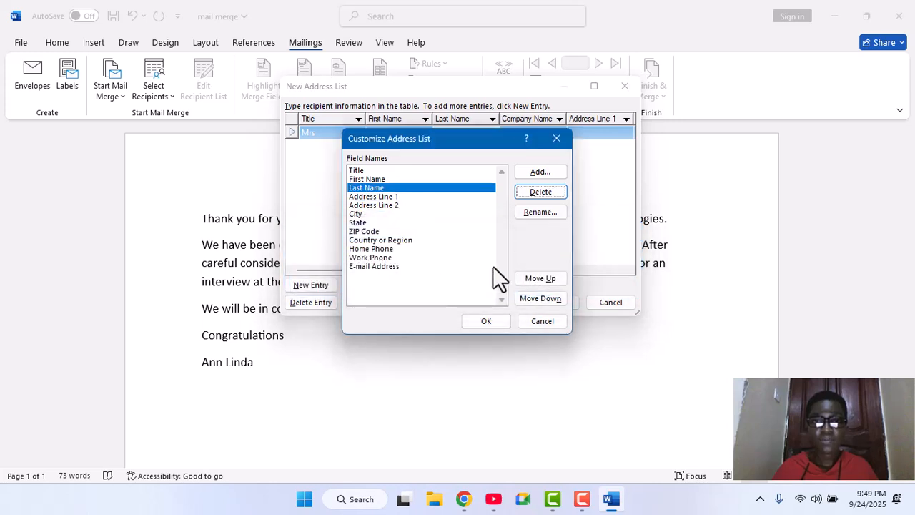
left_click(486, 321)
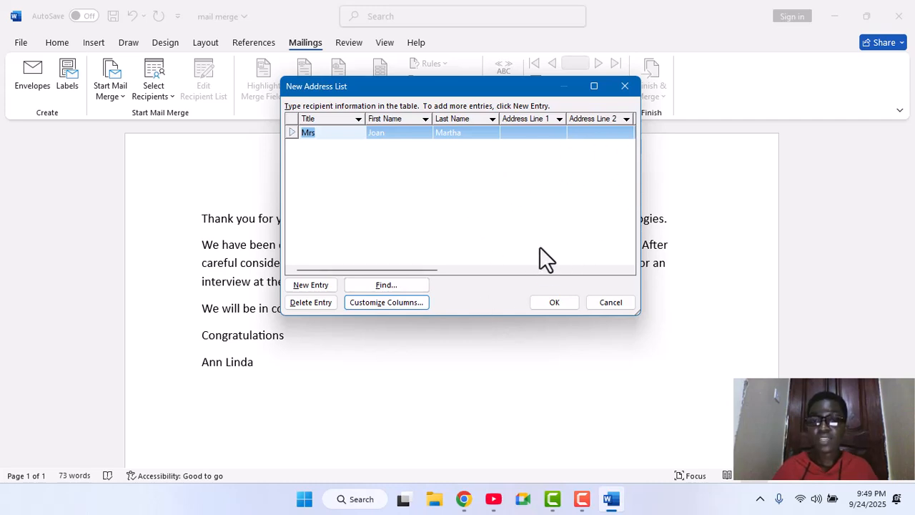
- Add a custom field named "contact" to the address list's columns and apply the change
left_click(396, 303)
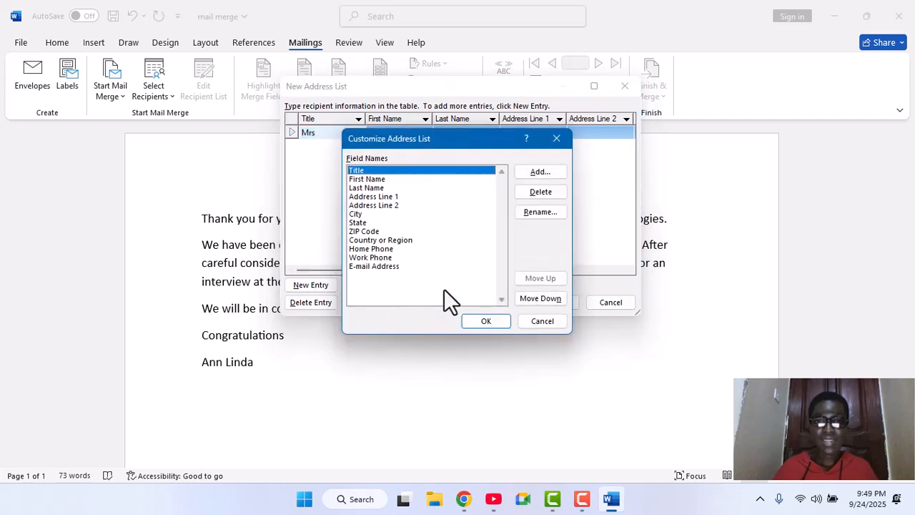
left_click(540, 172)
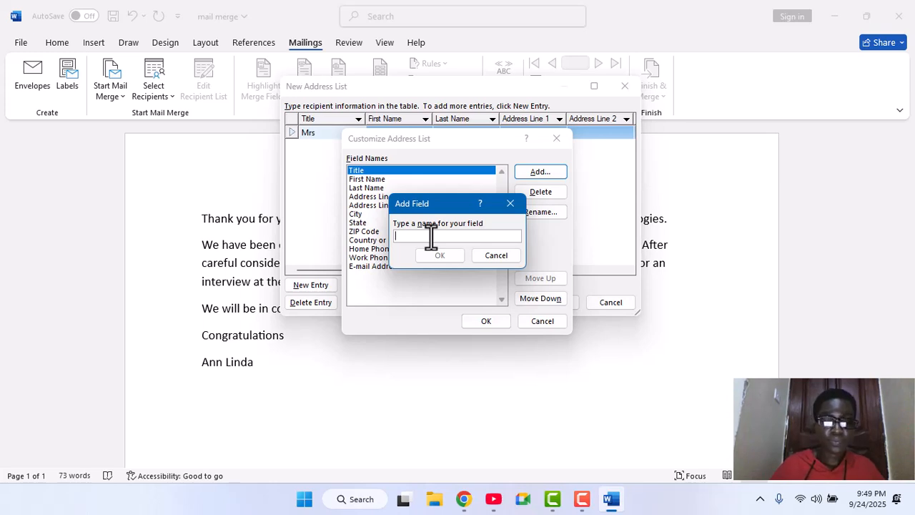
type("conta")
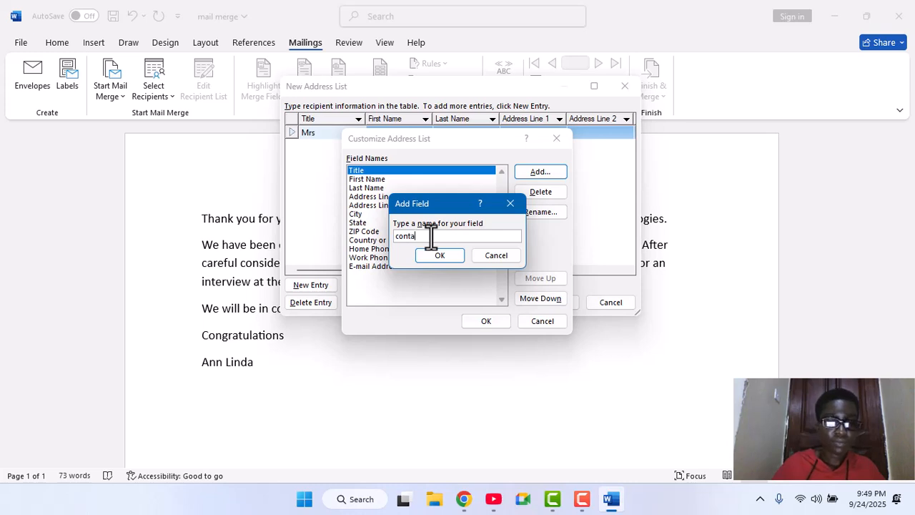
type("ct")
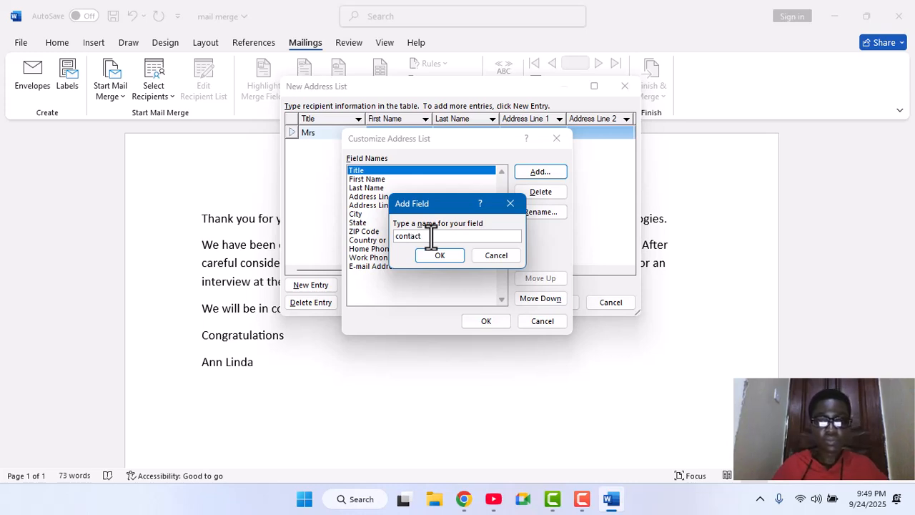
left_click(433, 254)
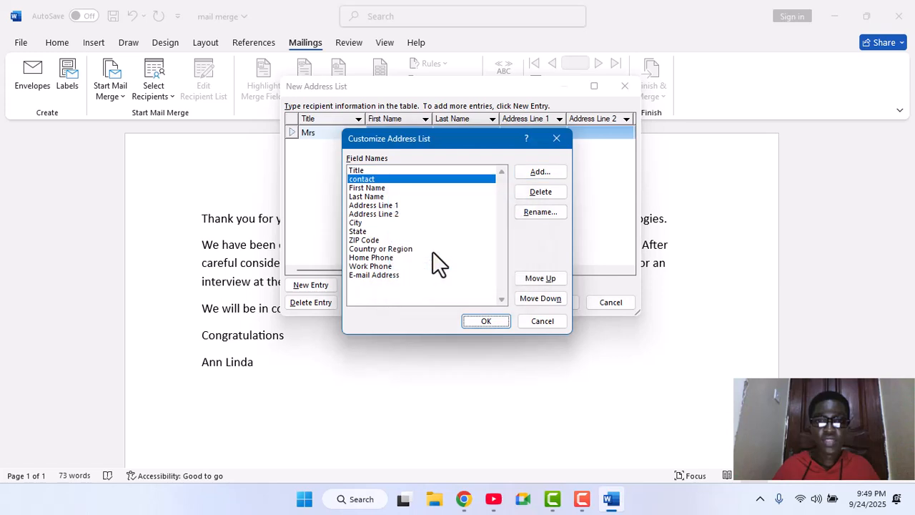
left_click(484, 322)
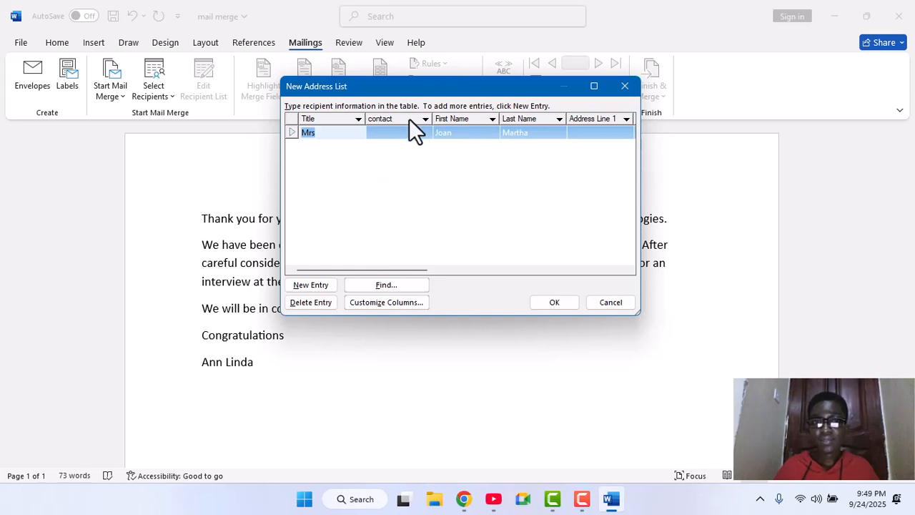
- Review the address list's column customization options, close them without changes, and discard the new address list
left_click(392, 304)
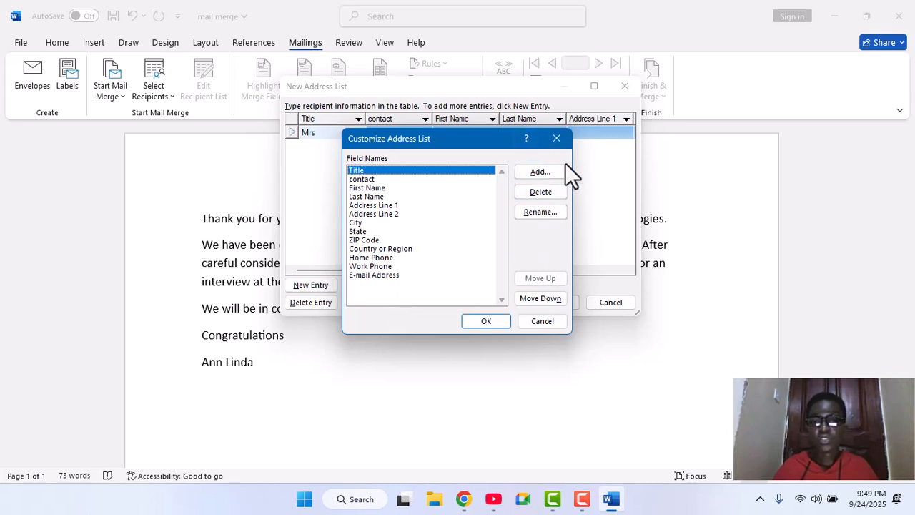
left_click(557, 138)
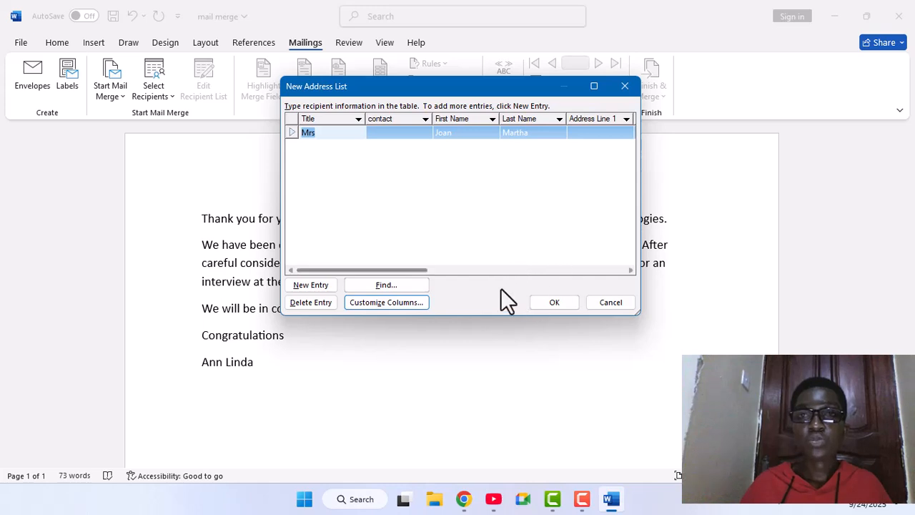
key("F9")
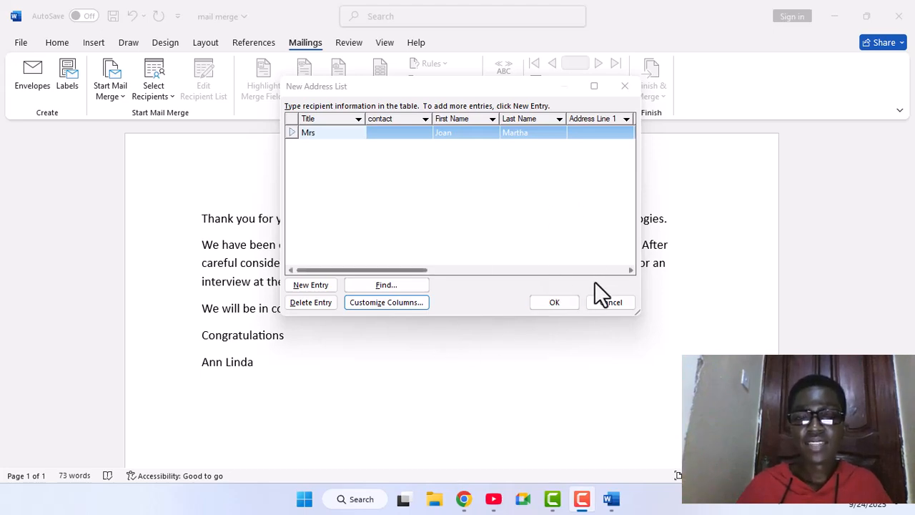
left_click(610, 302)
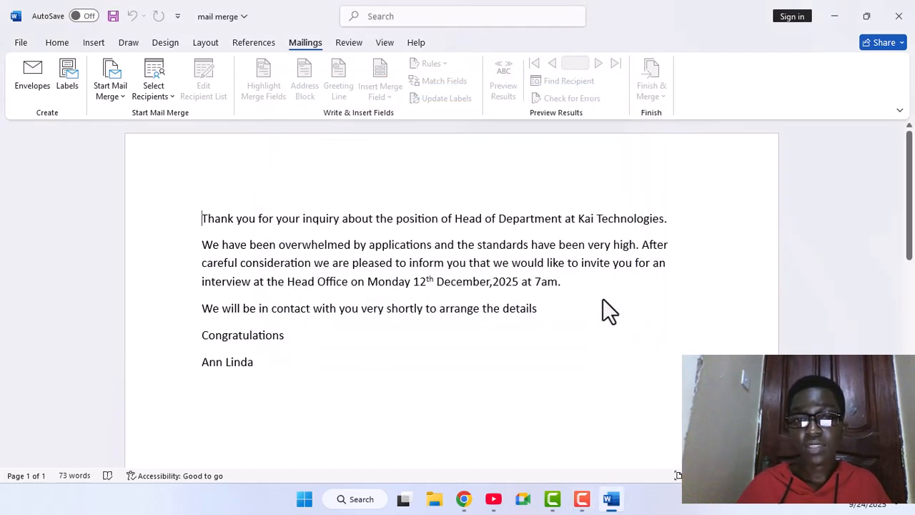
- Use the existing workbook Excel list from Documents as the recipient list, choosing table Sheet1$ with the first row as column headers
left_click(171, 97)
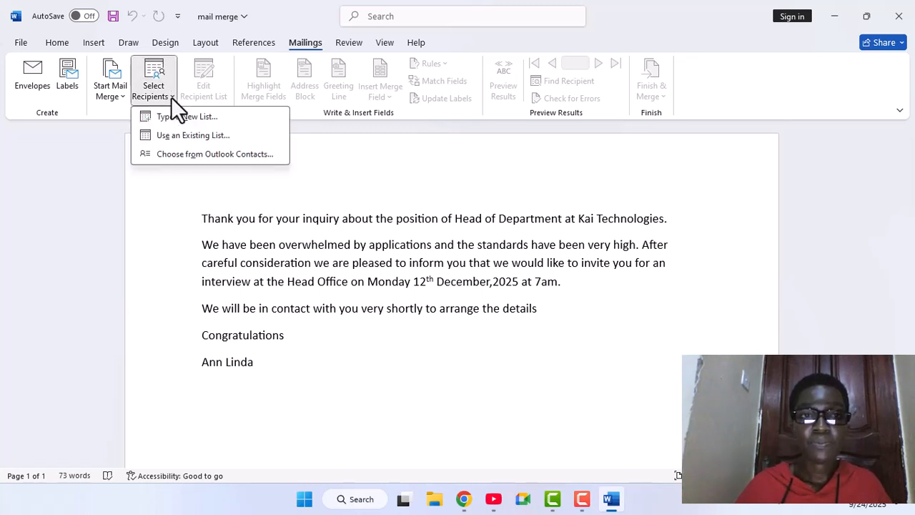
left_click(177, 135)
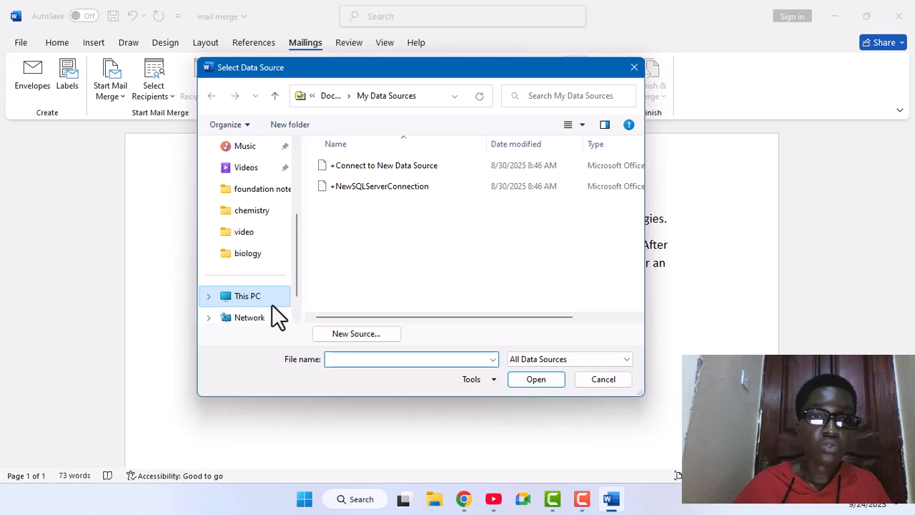
scroll(296, 215, "up", 3)
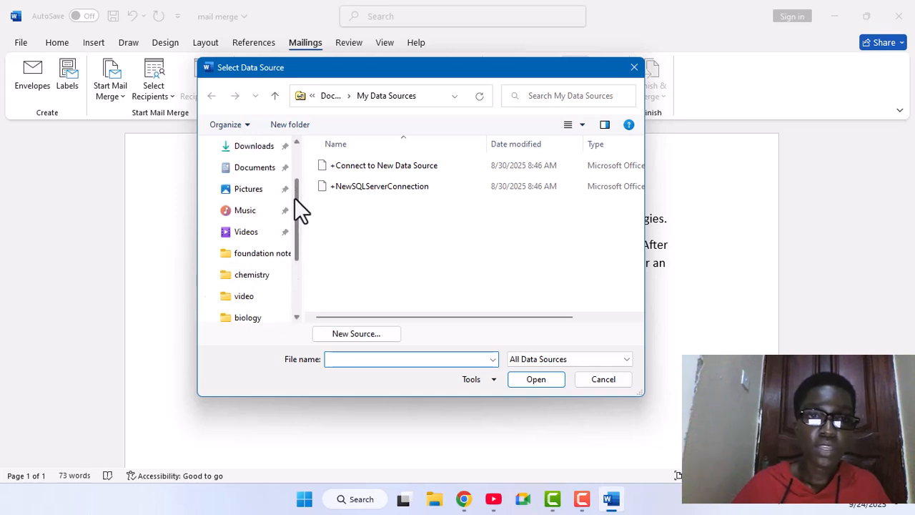
left_click(259, 172)
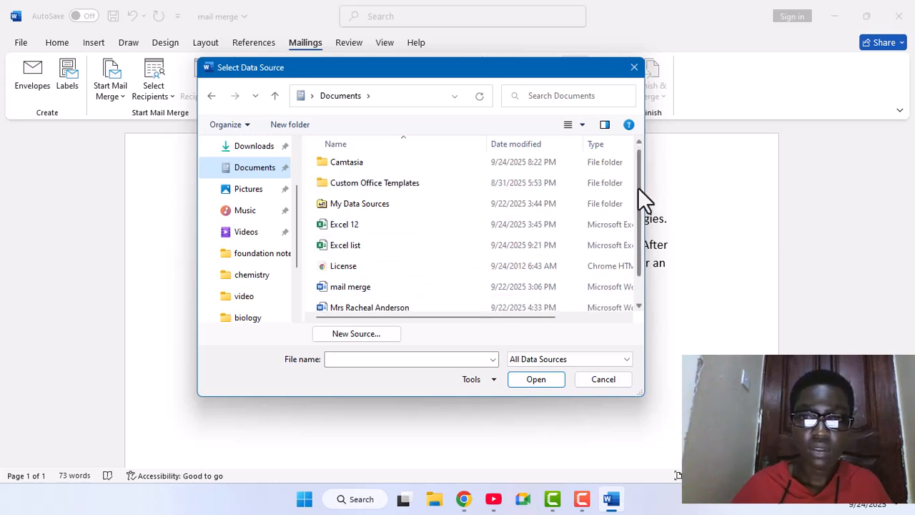
scroll(633, 193, "down", 1)
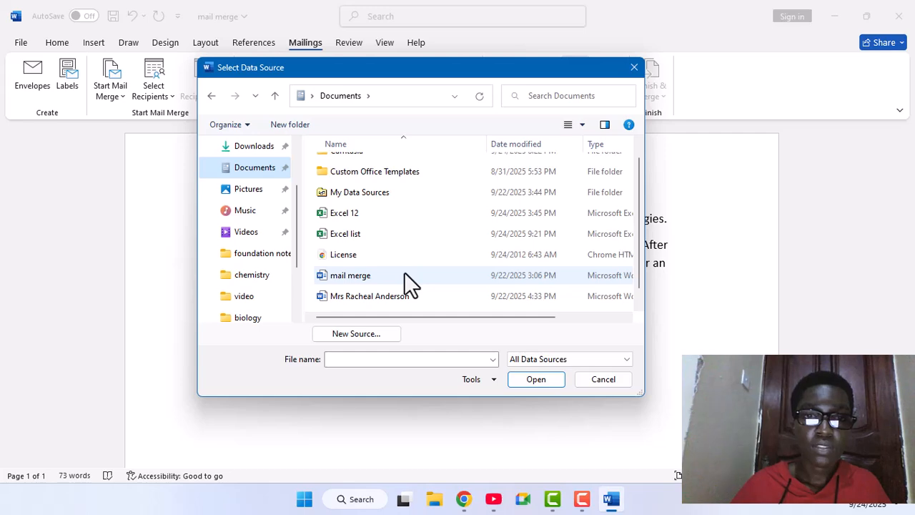
double_click(382, 233)
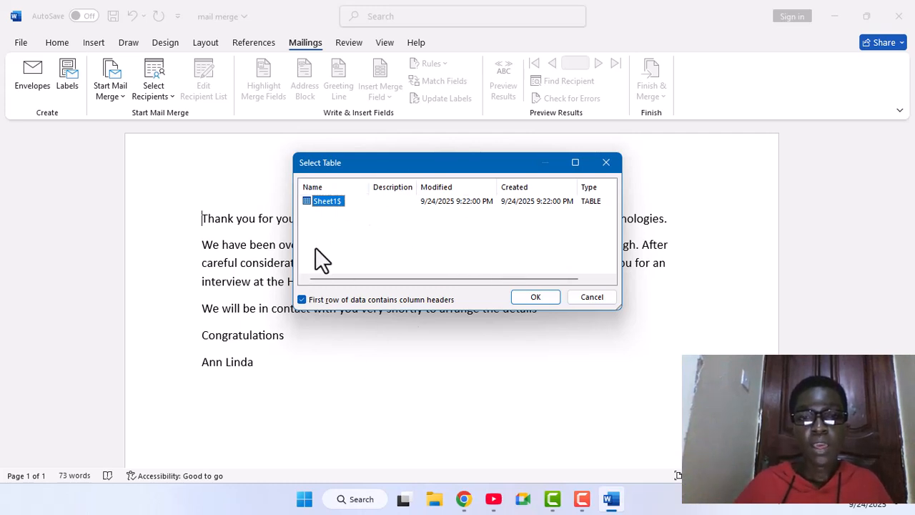
left_click(534, 297)
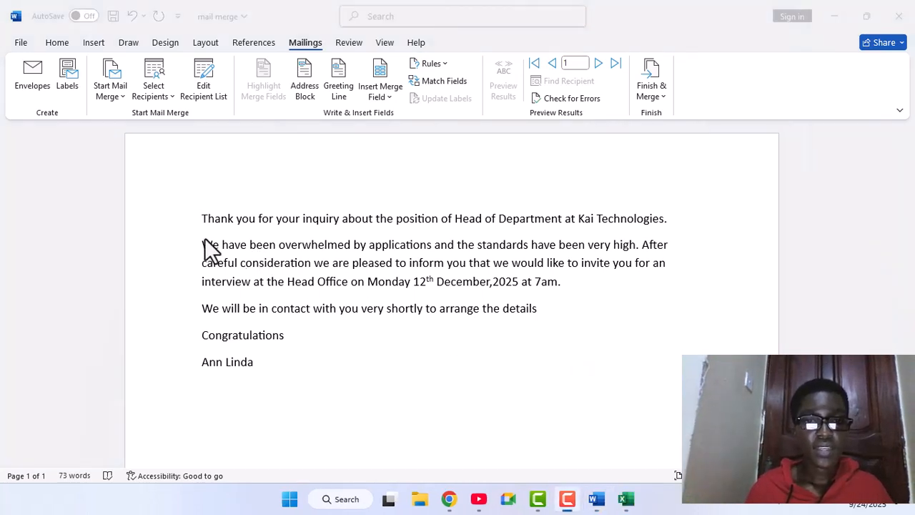
- Open the merge recipient list, compare its entries with the source Excel workbook, and close the workbook
left_click(214, 93)
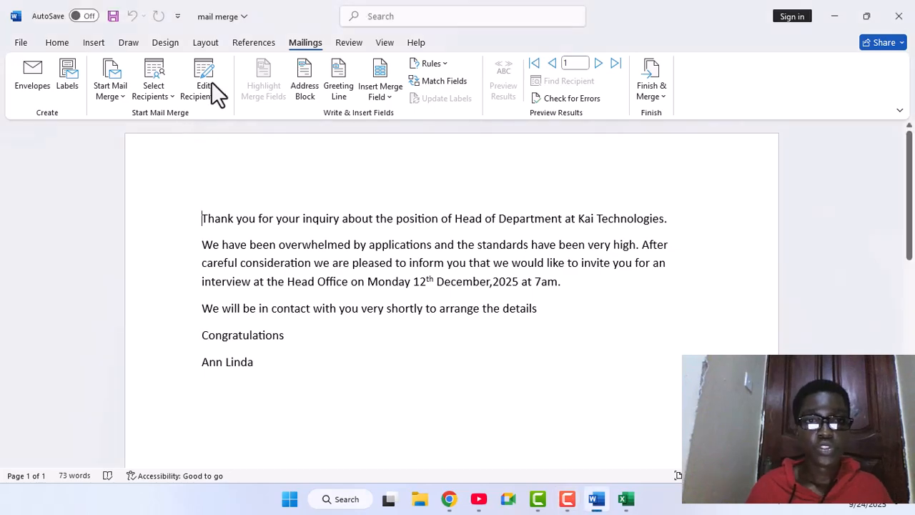
left_click(212, 83)
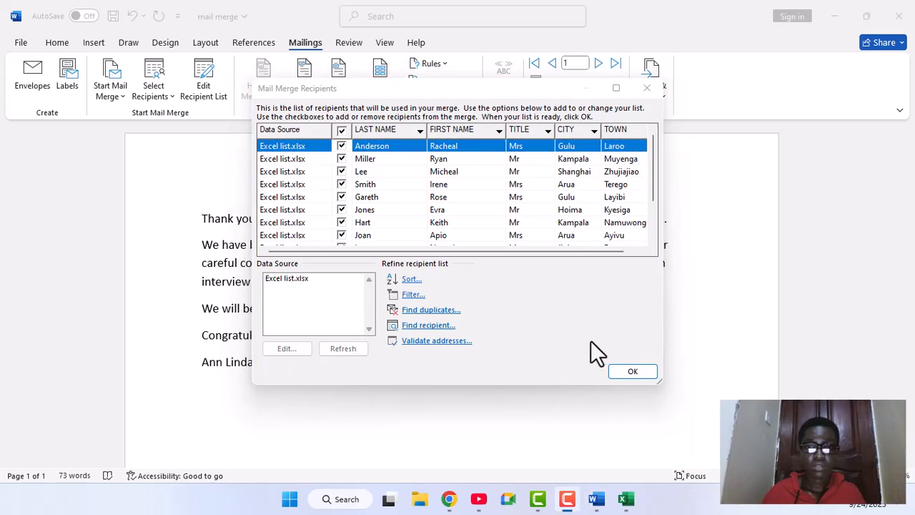
left_click_drag(487, 91, 266, 99)
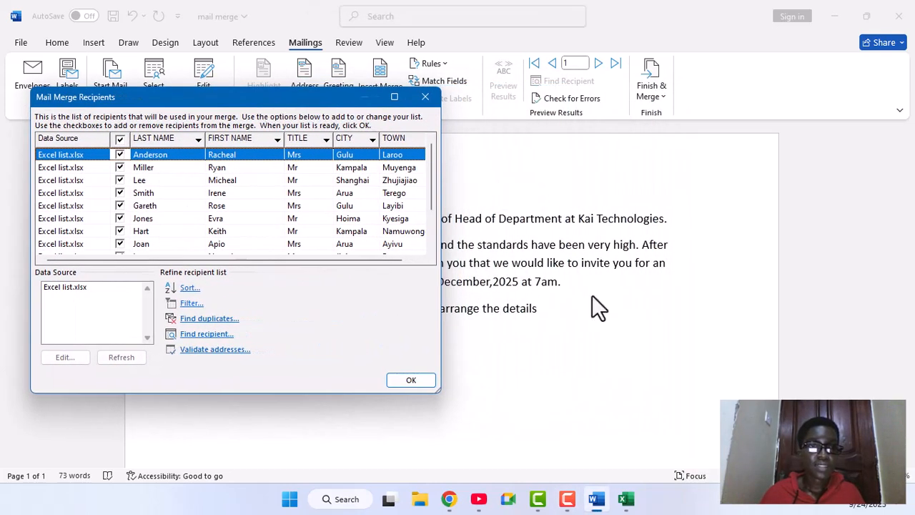
left_click(626, 499)
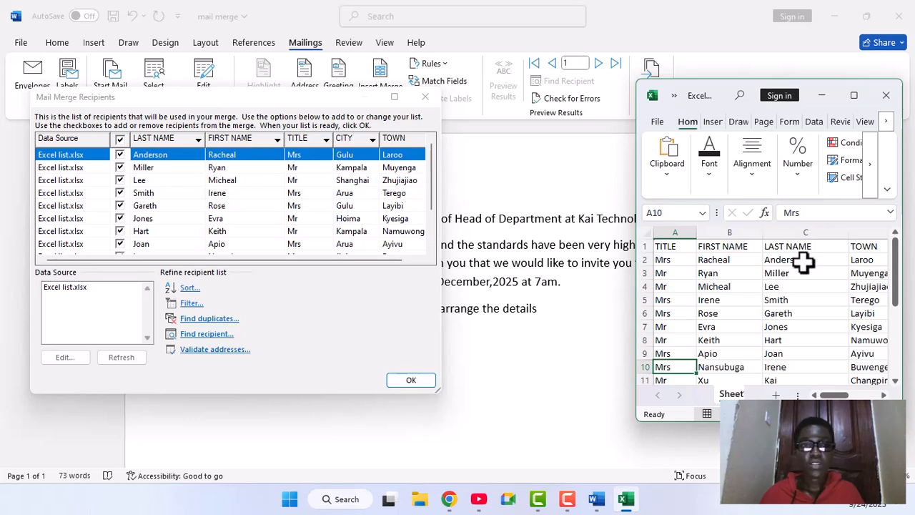
left_click(892, 96)
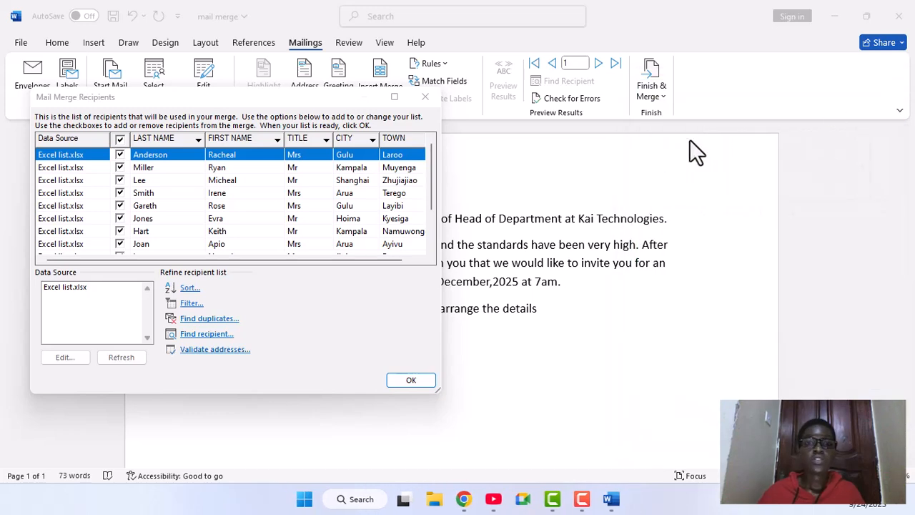
left_click_drag(233, 98, 392, 104)
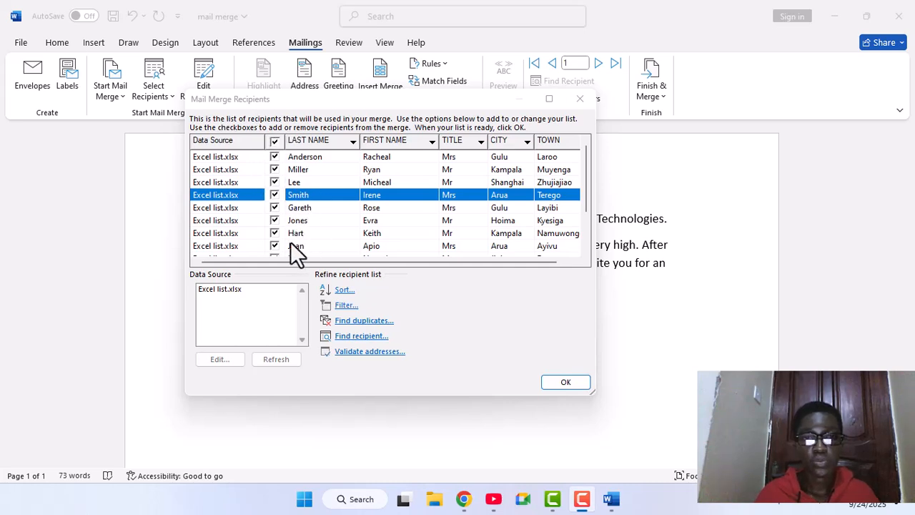
- Try excluding the fourth and sixth recipients from the merge, include both again, and accept the recipient list
left_click(274, 195)
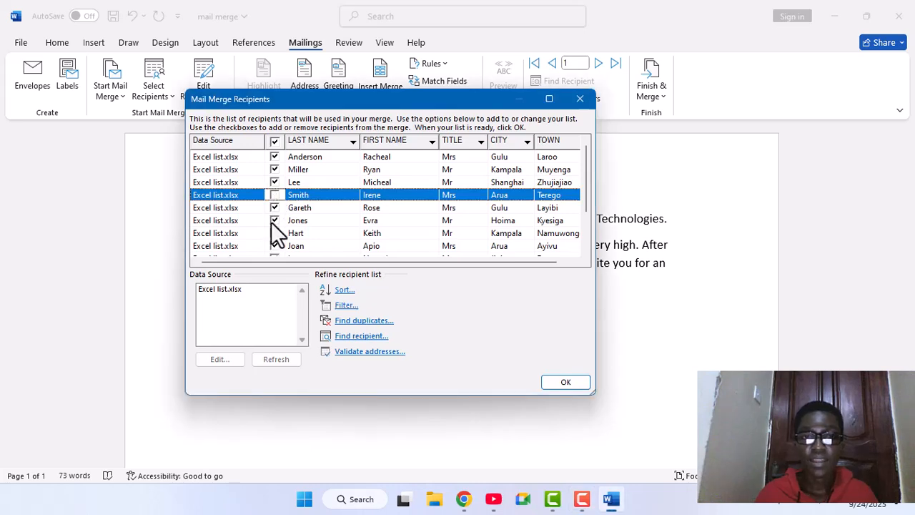
left_click(272, 222)
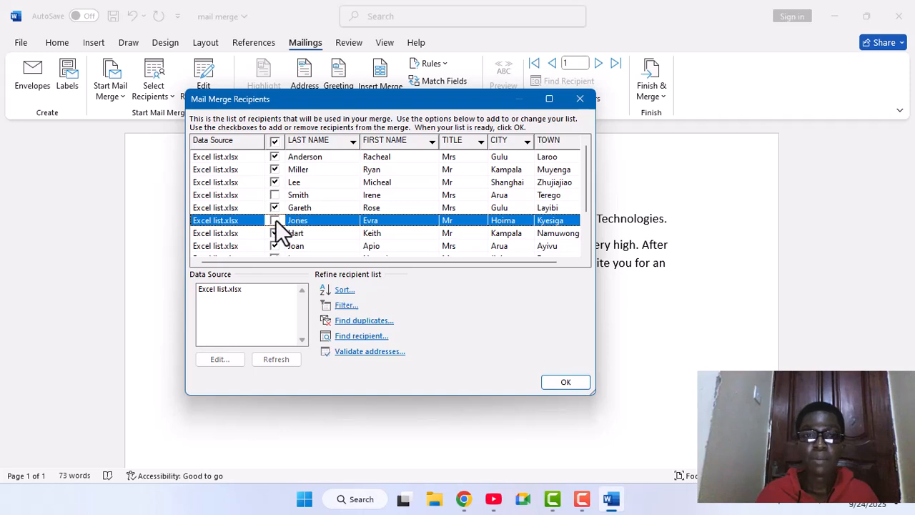
left_click(276, 220)
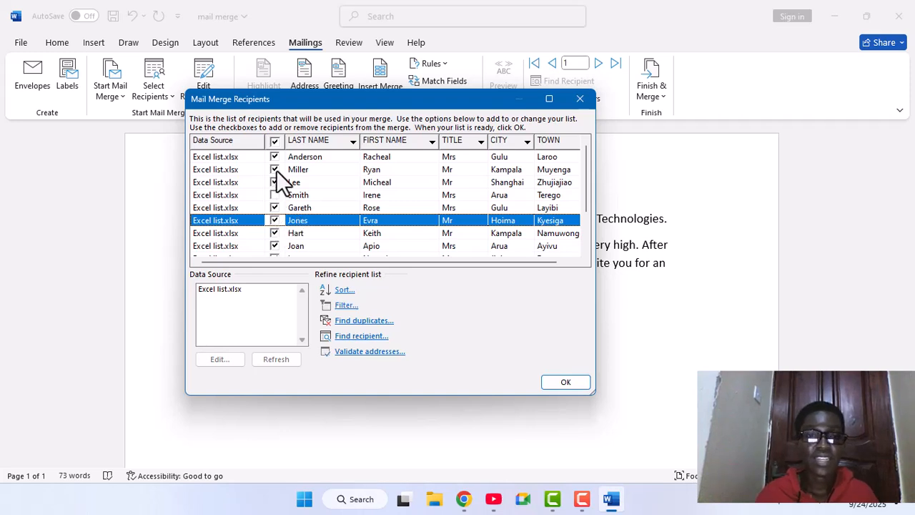
left_click(276, 194)
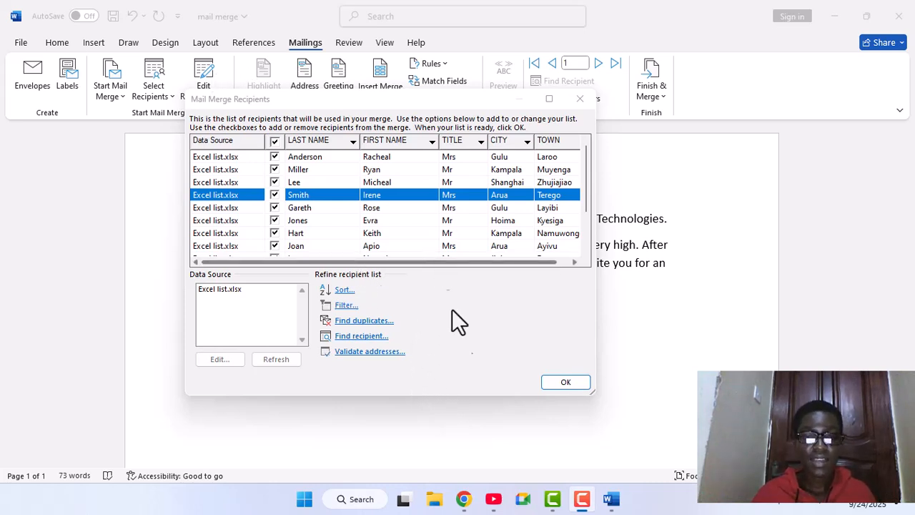
left_click(554, 387)
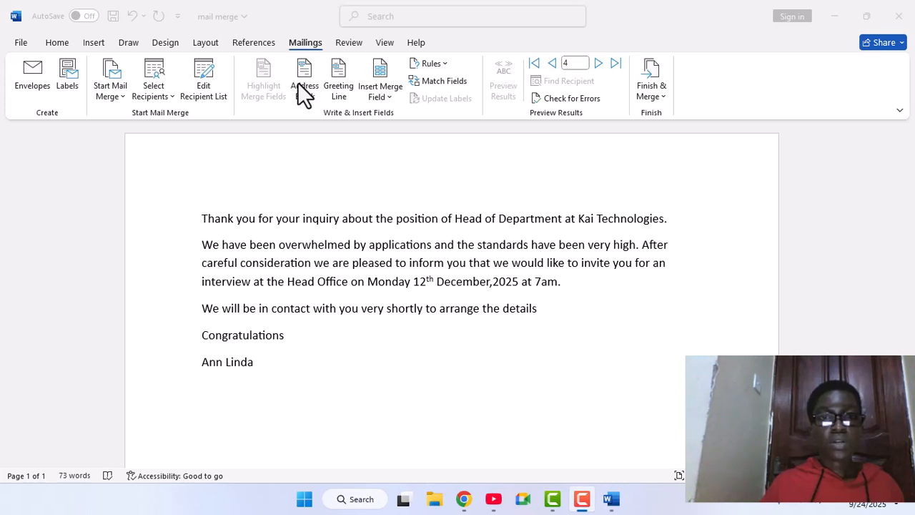
- Open the address block settings and preview the block for several recipients before and after record 4
left_click(315, 91)
left_click(314, 90)
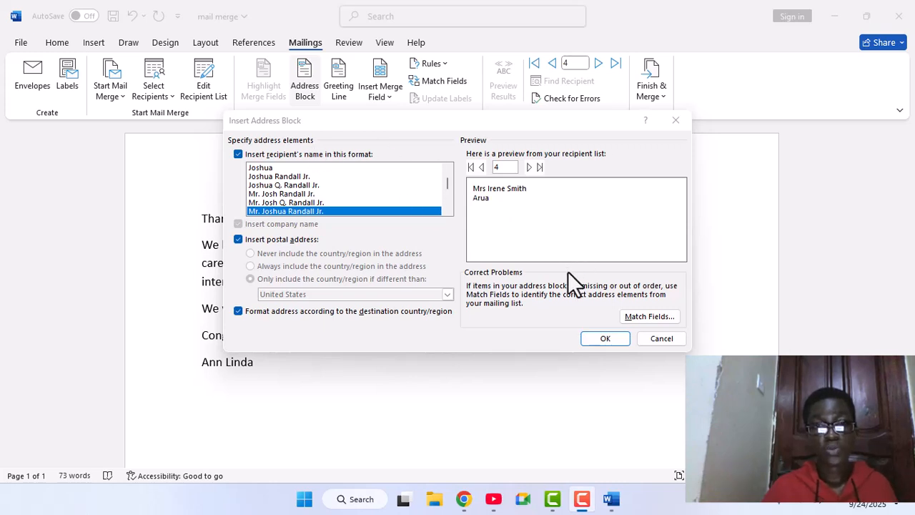
left_click(529, 166)
left_click(529, 167)
left_click(483, 170)
left_click(482, 170)
left_click(483, 171)
left_click(483, 170)
left_click(529, 169)
left_click(529, 169)
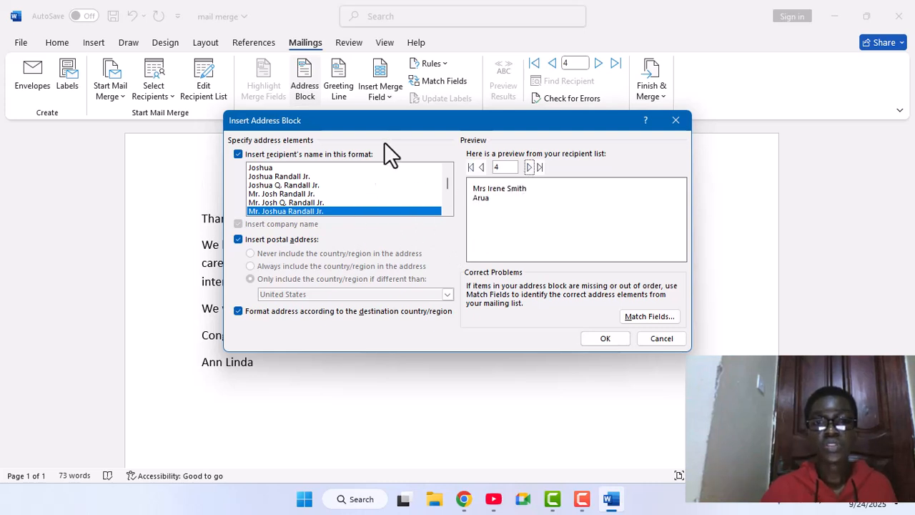
- Try several recipient name formats in the address block, exclude the postal address, and close the settings without inserting the block
left_click(318, 175)
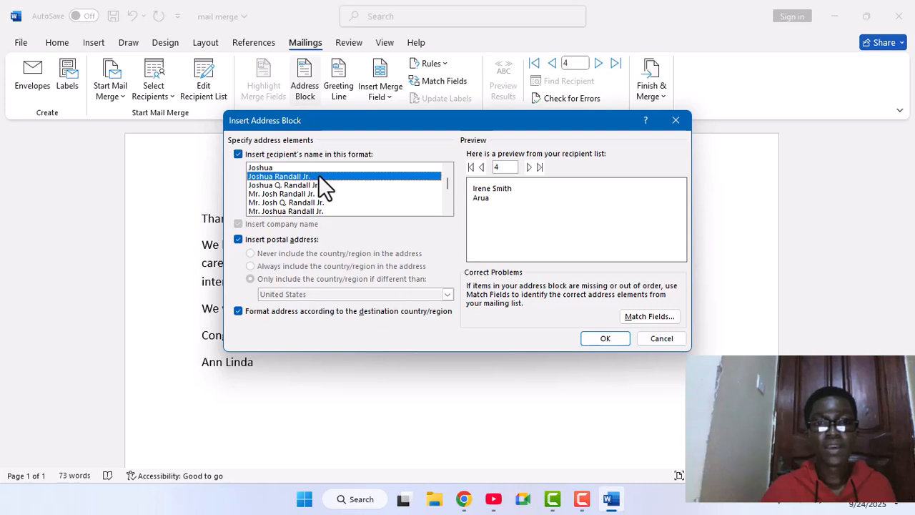
left_click(300, 166)
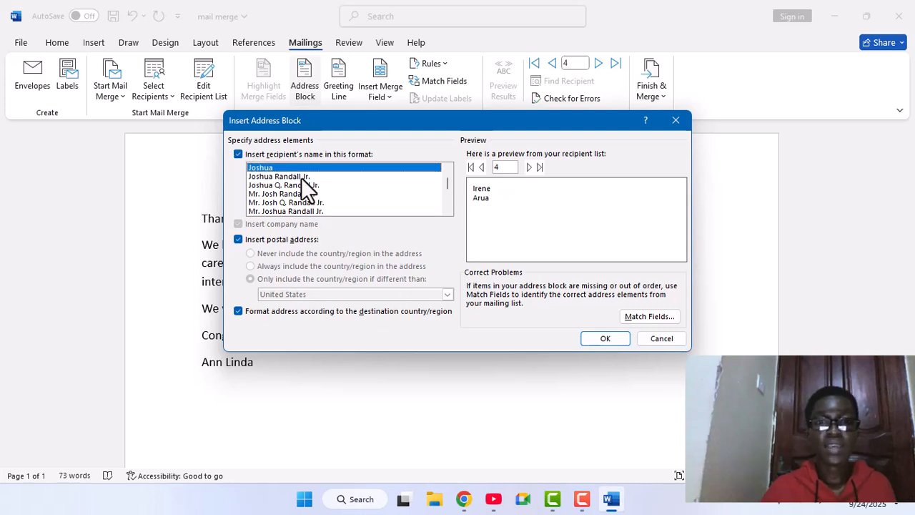
left_click(301, 177)
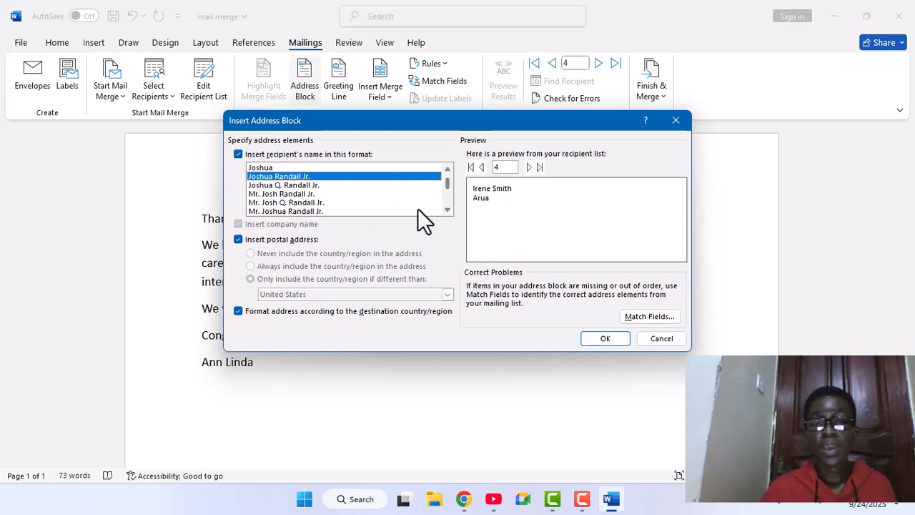
left_click(293, 187)
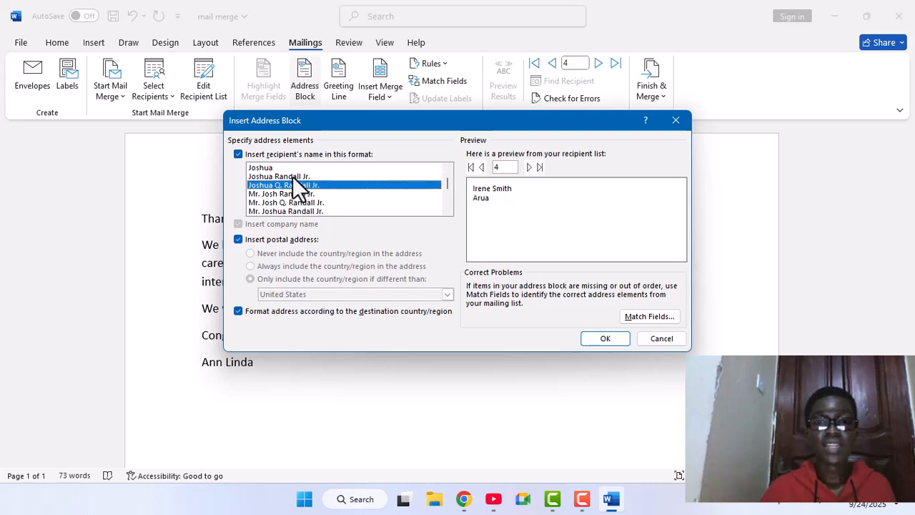
left_click(293, 176)
left_click(293, 168)
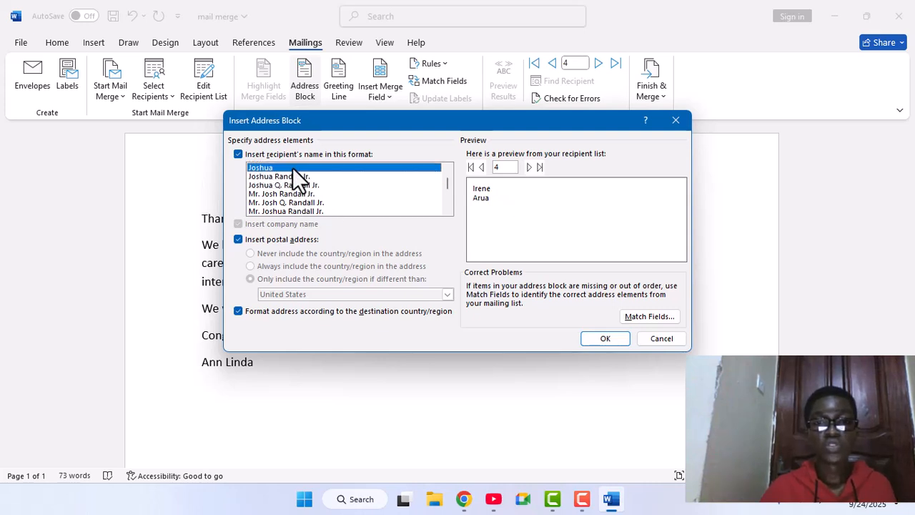
left_click(295, 176)
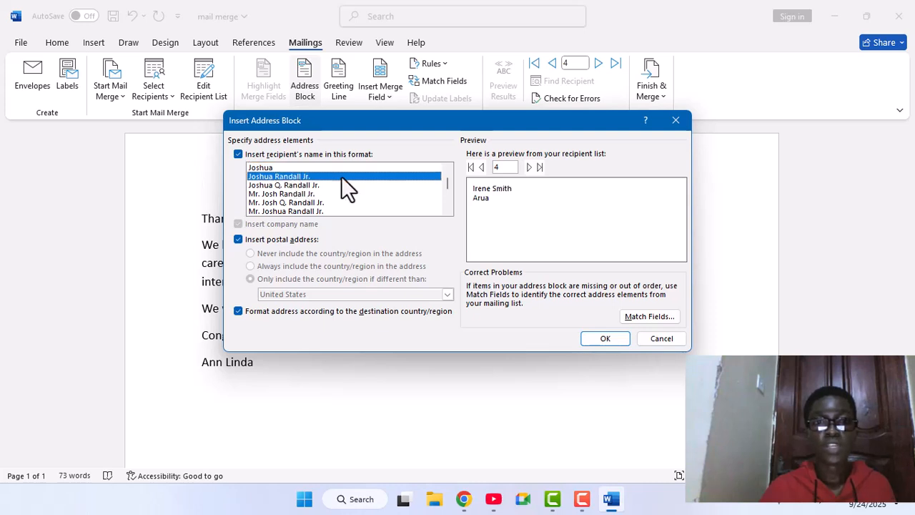
key("F9")
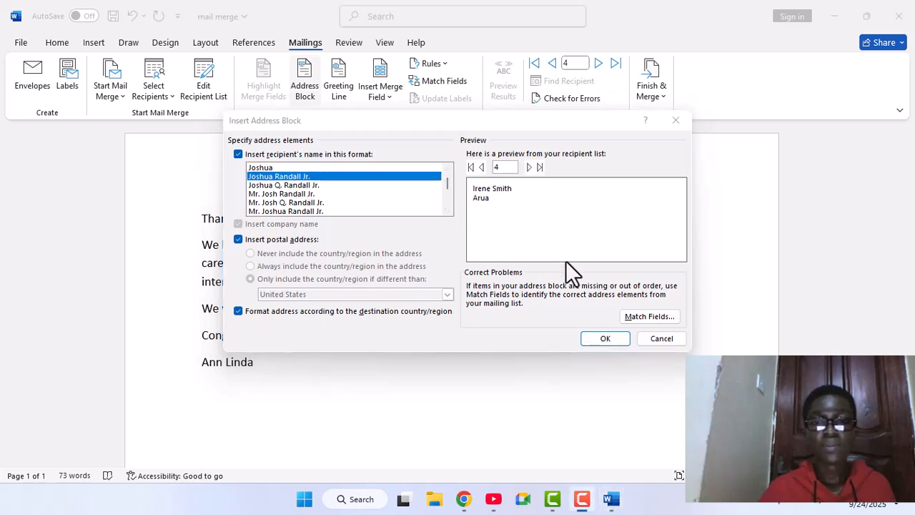
left_click(238, 239)
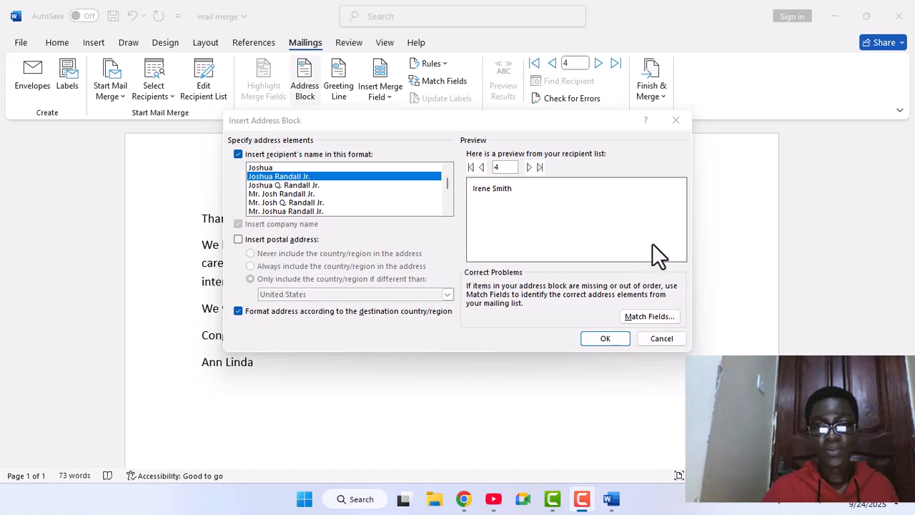
left_click(671, 119)
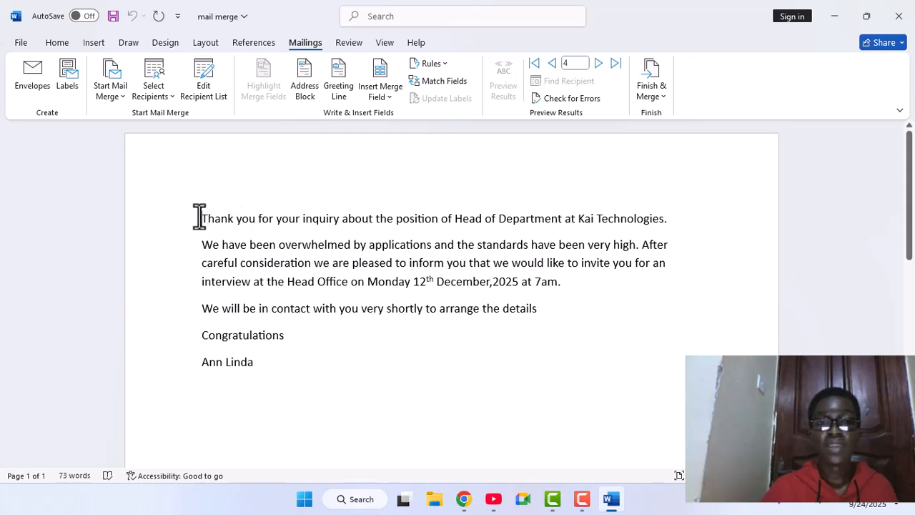
- Add two blank lines above the letter's first paragraph
key("Return")
key("Return")
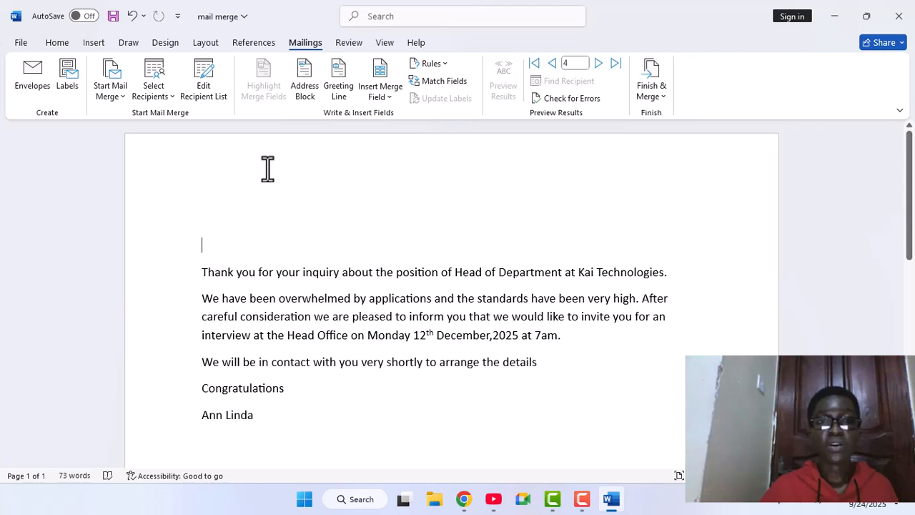
left_click(208, 90)
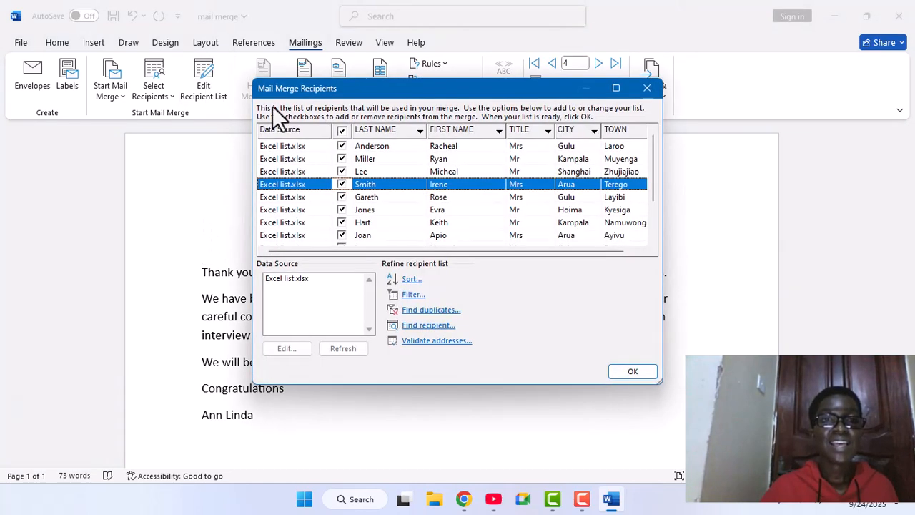
left_click(654, 82)
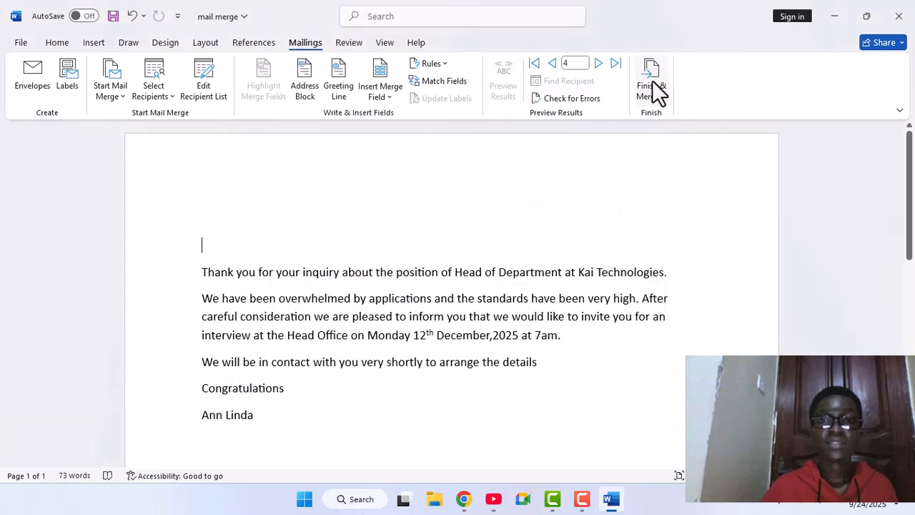
- Insert an address block above the letter using the "Joshua Randall Jr." name format, without the postal address
left_click(318, 95)
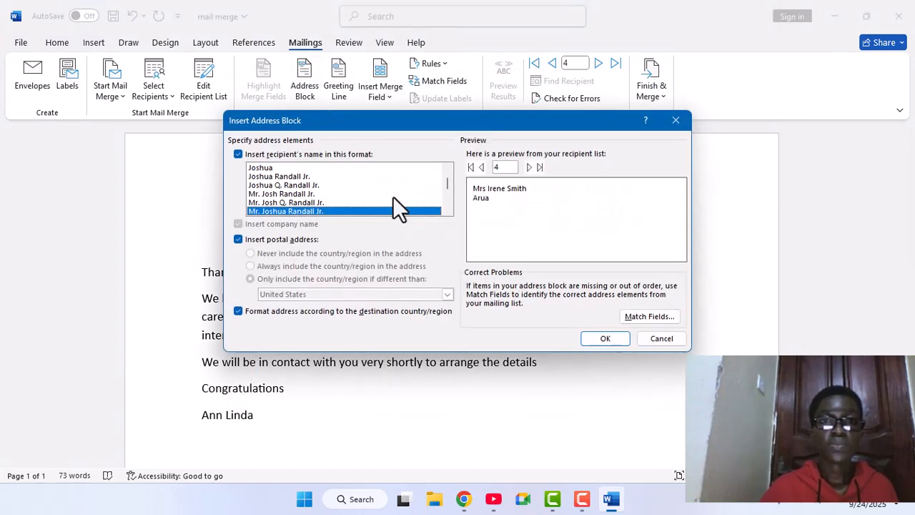
left_click(361, 175)
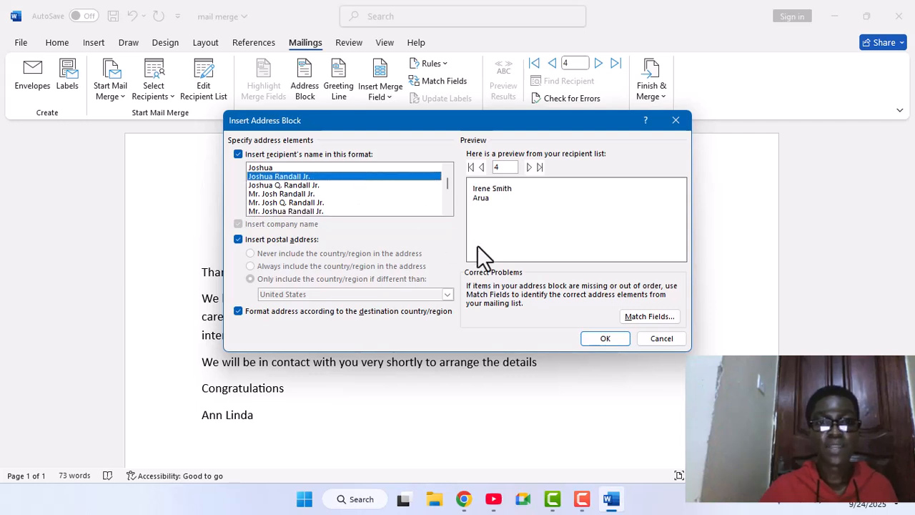
left_click(239, 239)
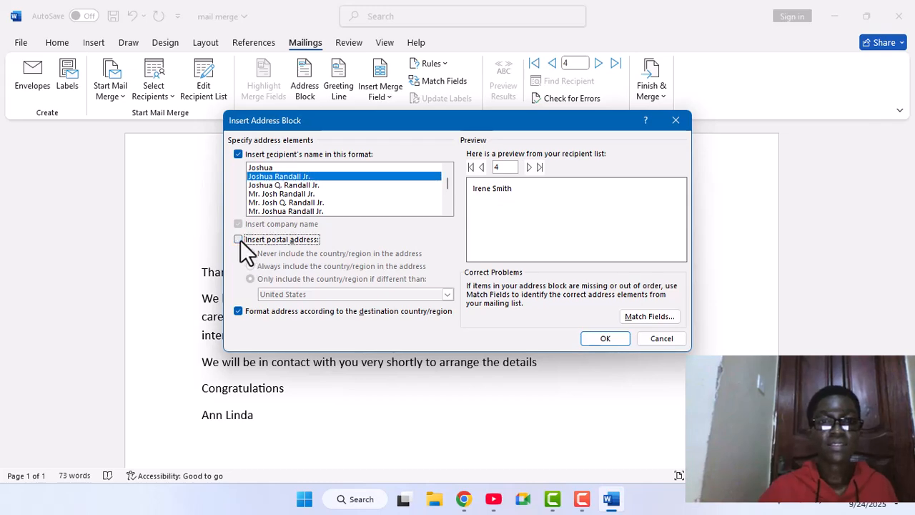
left_click(611, 339)
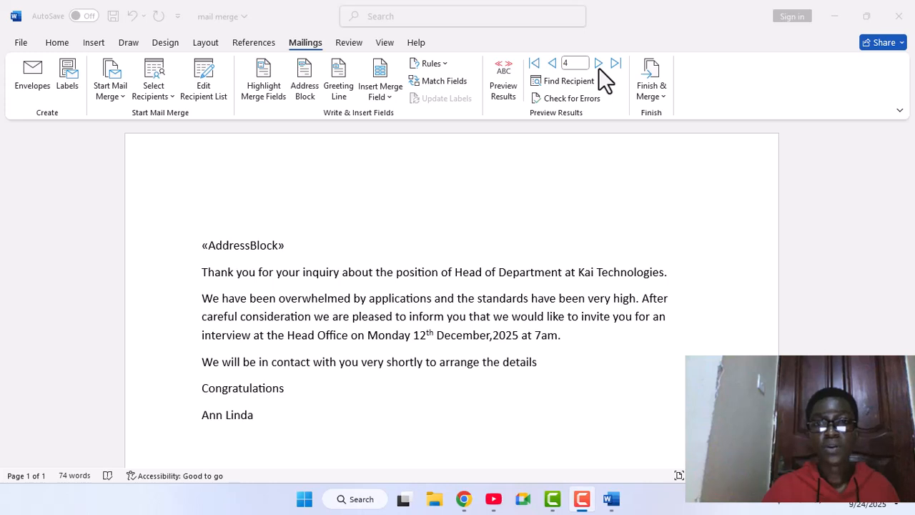
- Preview the merged address block for several recipients, moving forward and back through the records, and return to the field view
left_click(506, 88)
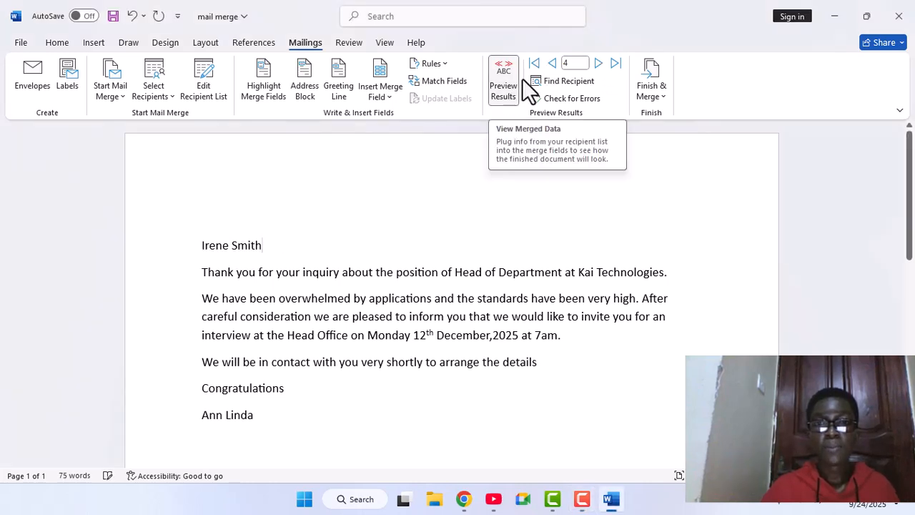
left_click(598, 63)
left_click(599, 63)
left_click(597, 63)
left_click(599, 63)
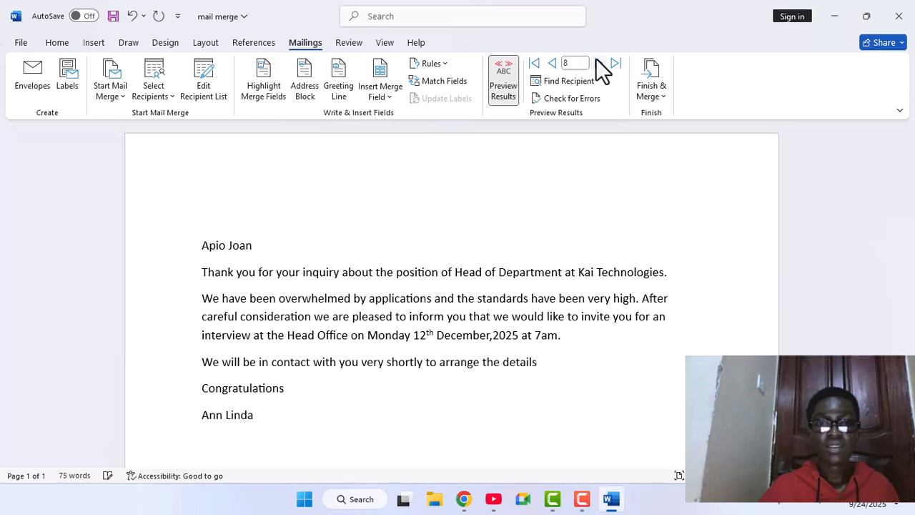
left_click(599, 63)
left_click(549, 62)
left_click(549, 62)
left_click(549, 61)
left_click(549, 61)
left_click(549, 62)
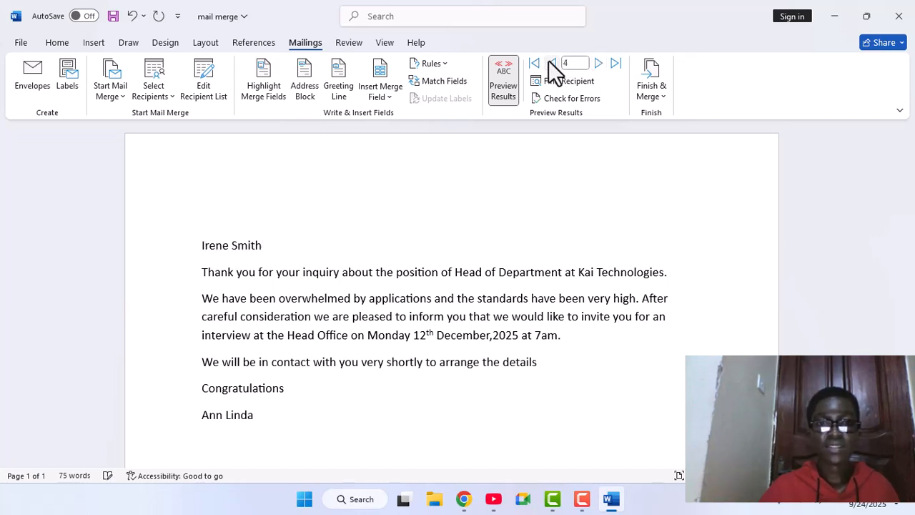
left_click(595, 69)
left_click(595, 69)
left_click(595, 68)
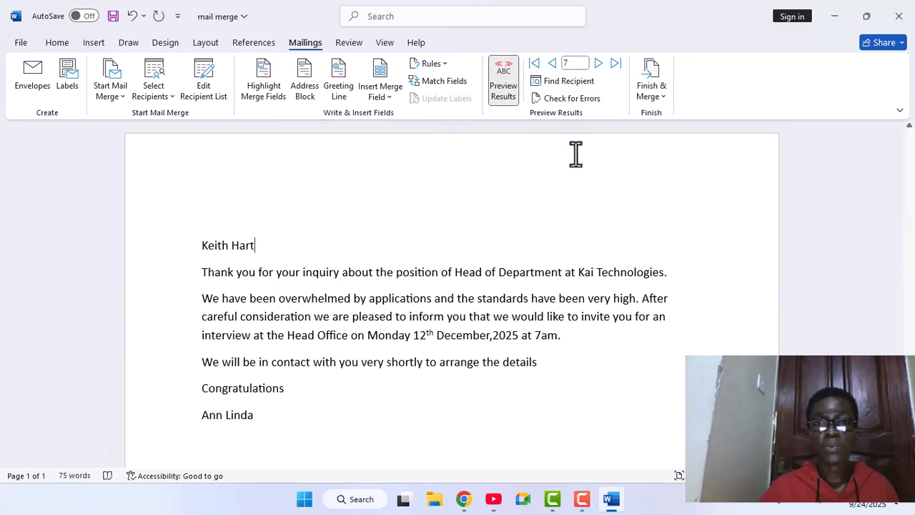
left_click(577, 396)
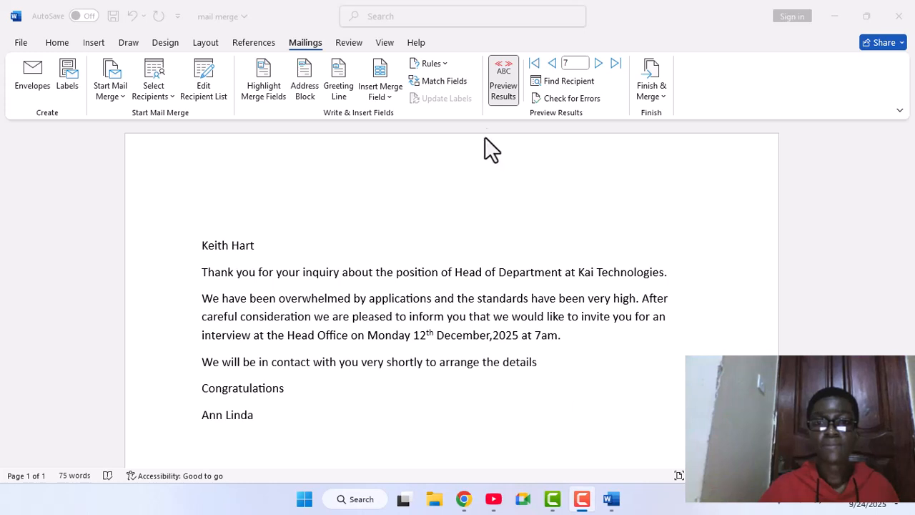
left_click(496, 85)
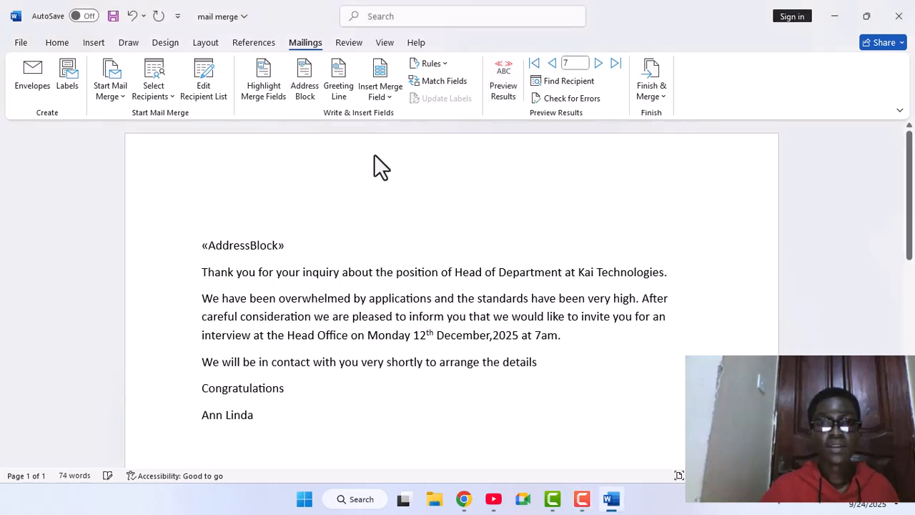
- Add a line below the address block and insert a greeting line there with "Dear", the "Mr. Randall" name format and a comma
left_click(202, 272)
key("Return")
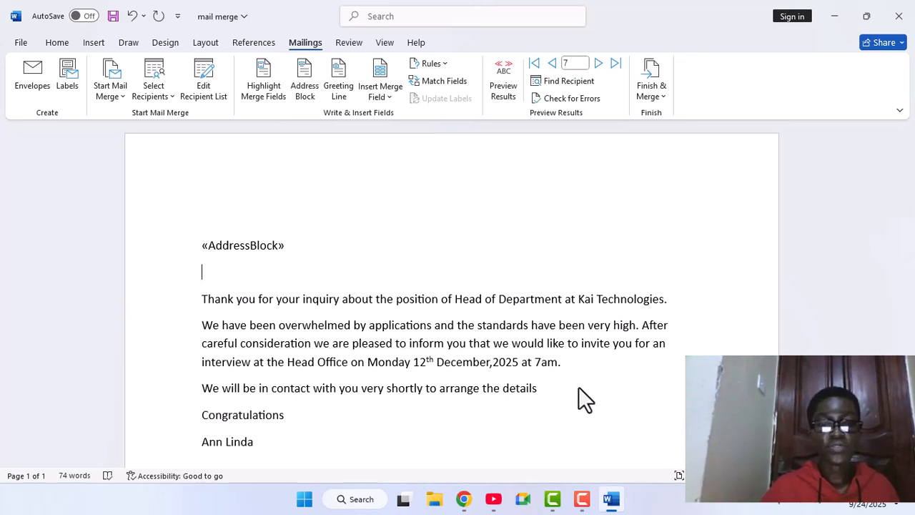
key("F9")
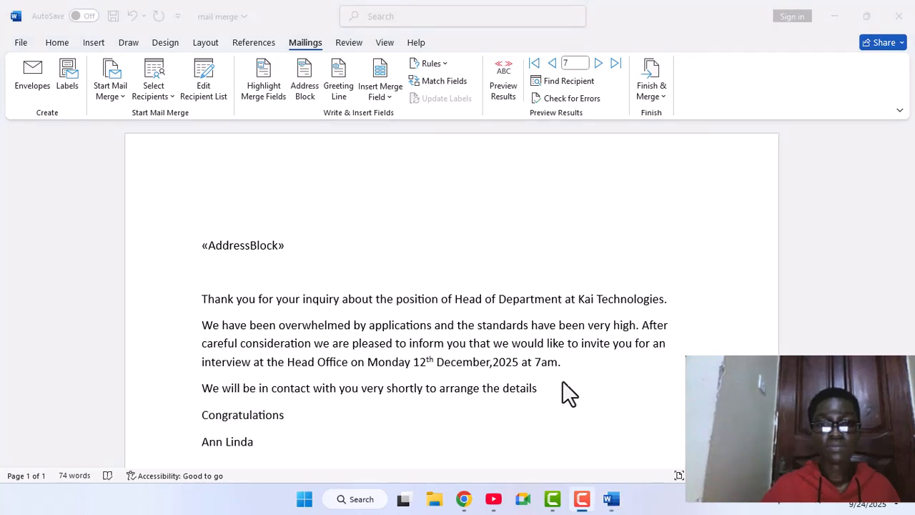
left_click(218, 273)
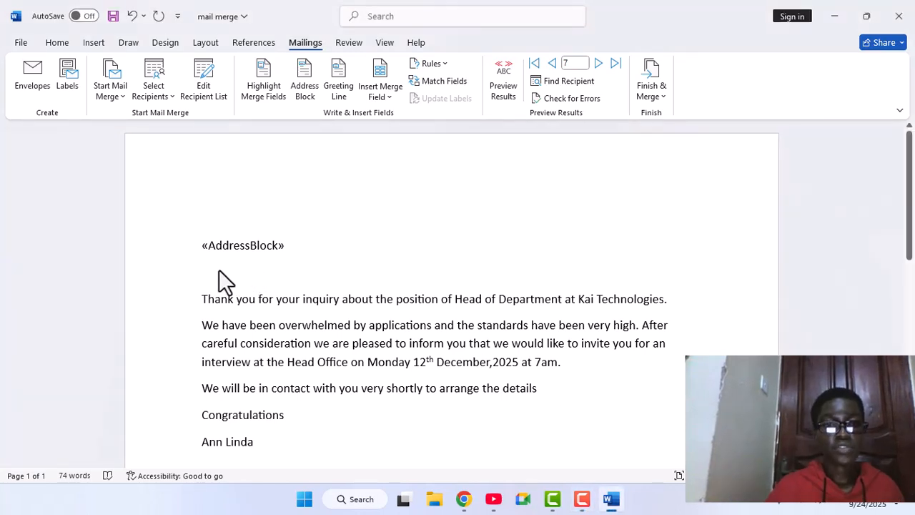
left_click(339, 87)
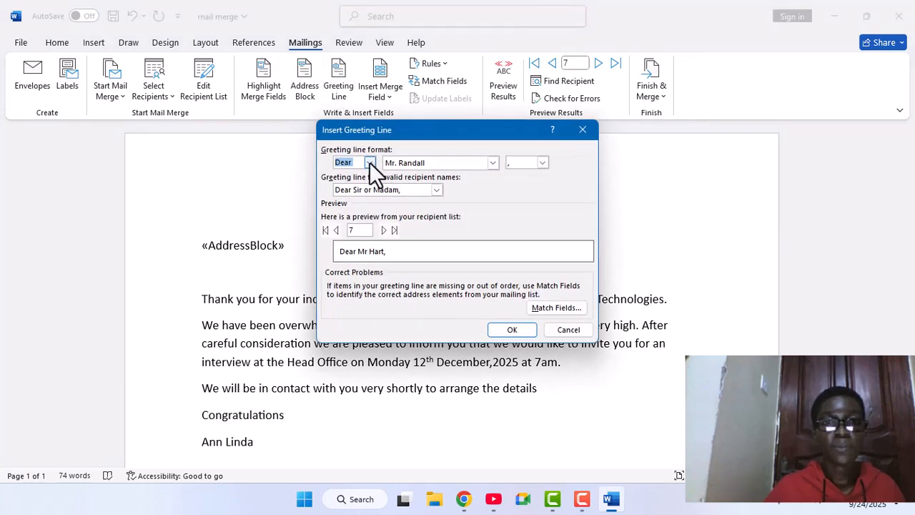
left_click(369, 163)
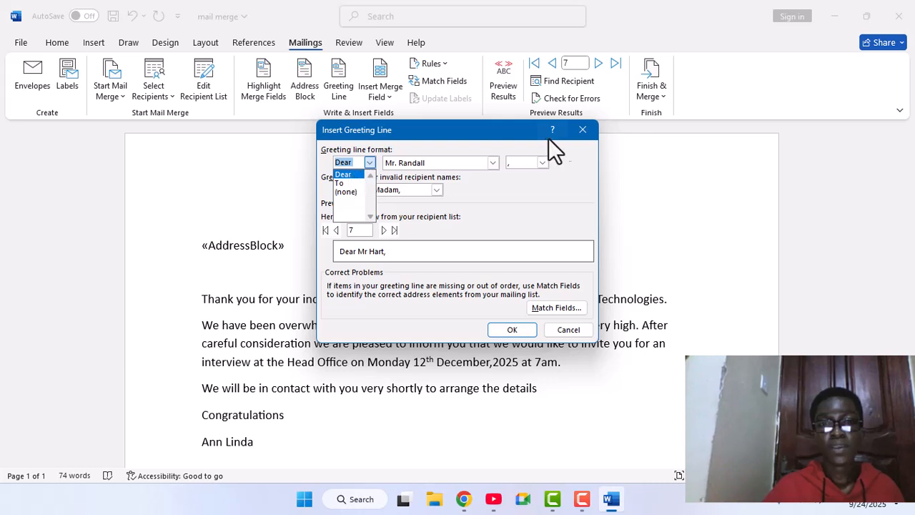
left_click(587, 201)
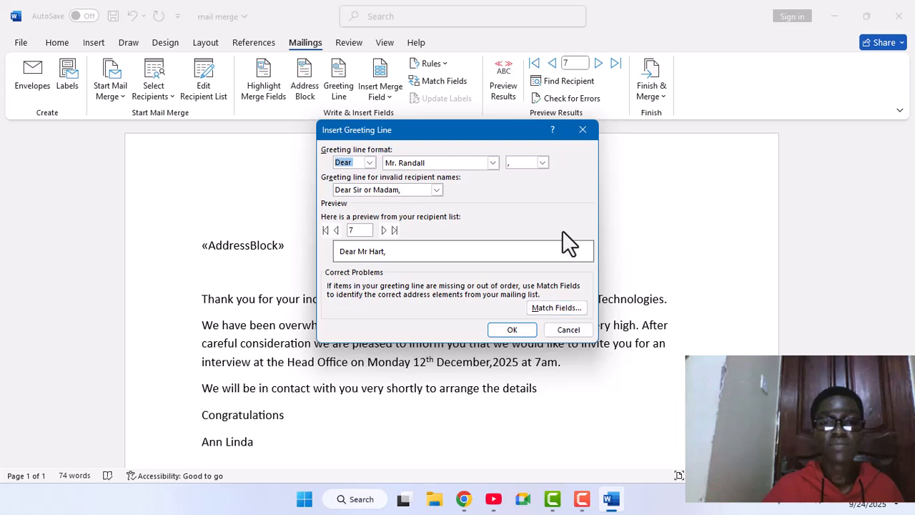
left_click(508, 332)
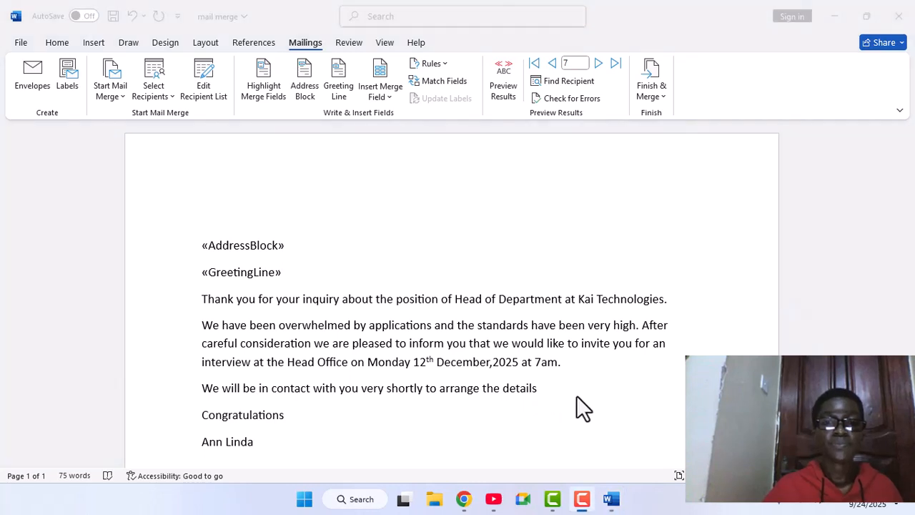
- Preview the merged greeting line for records 7 to 9, return to record 8, and switch the preview off and on again
left_click(512, 83)
left_click(507, 77)
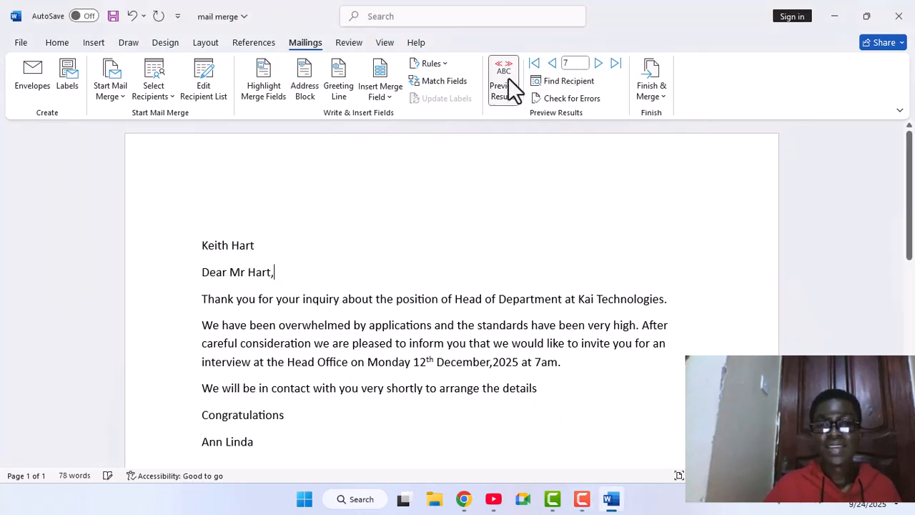
left_click(597, 63)
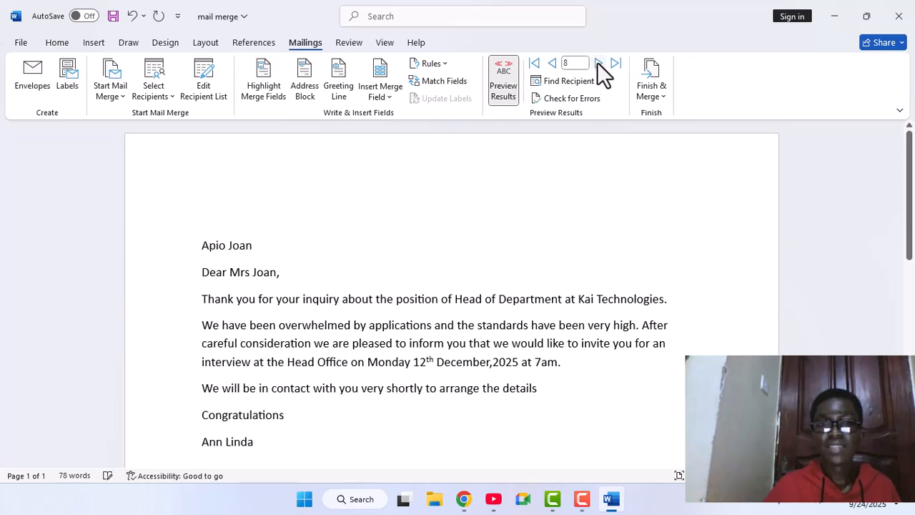
left_click(598, 62)
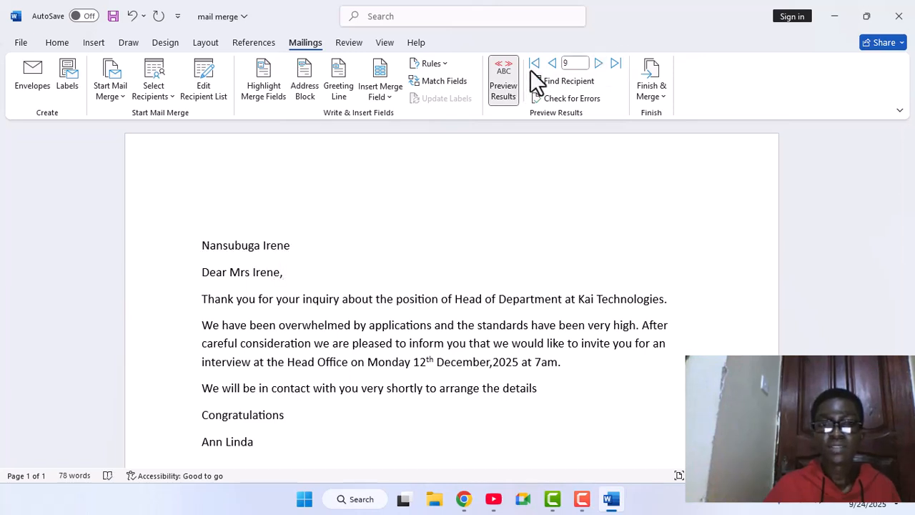
left_click(552, 64)
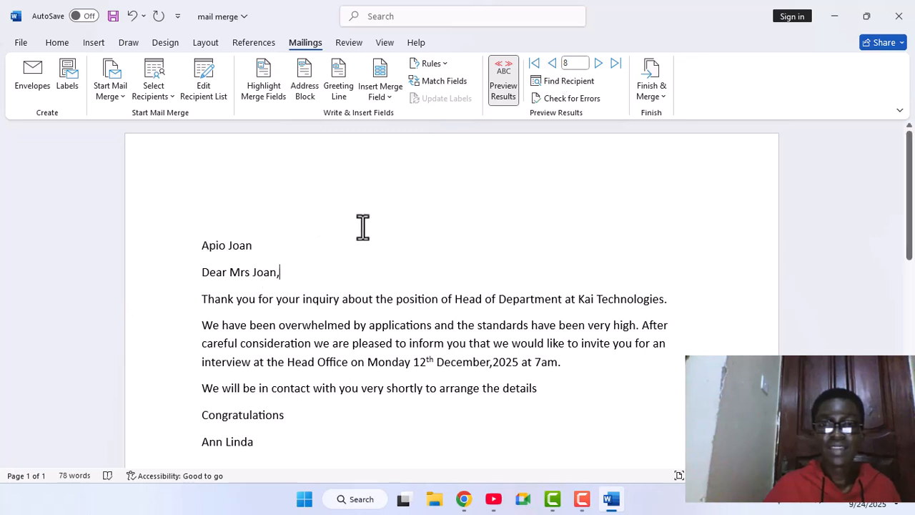
left_click(503, 90)
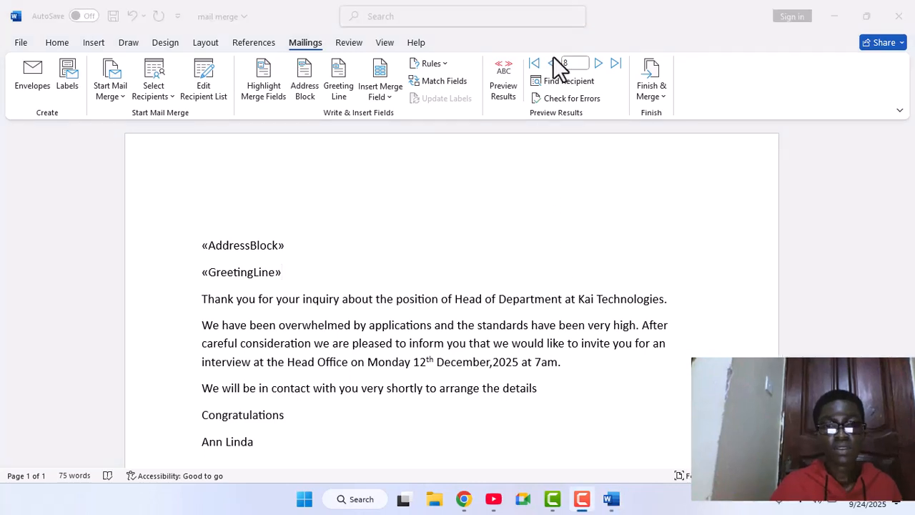
left_click(506, 98)
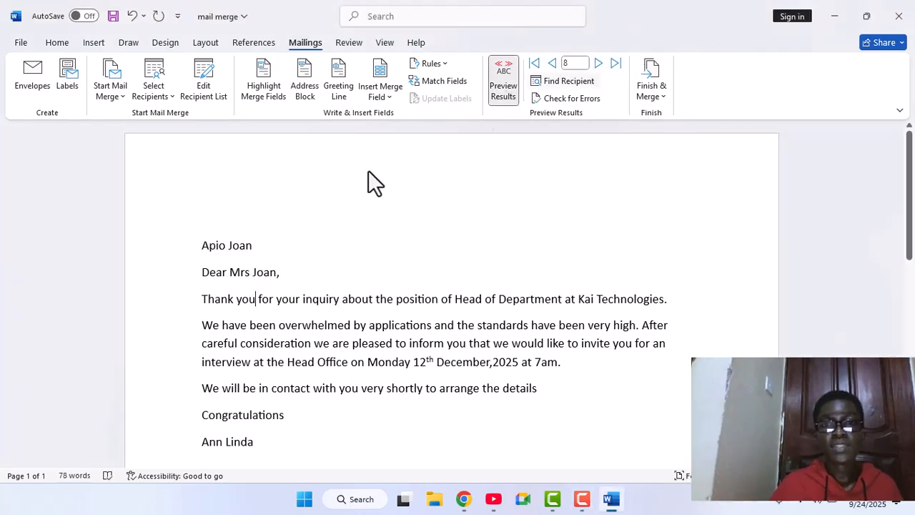
- Add a comma after "Thank you" in the first paragraph and insert the TITLE and LAST_NAME merge fields after it
left_click(259, 299)
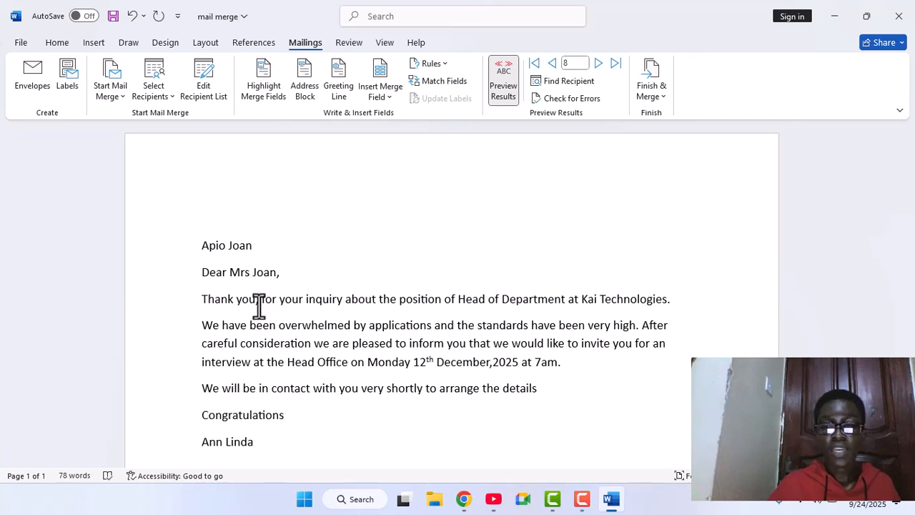
type(",")
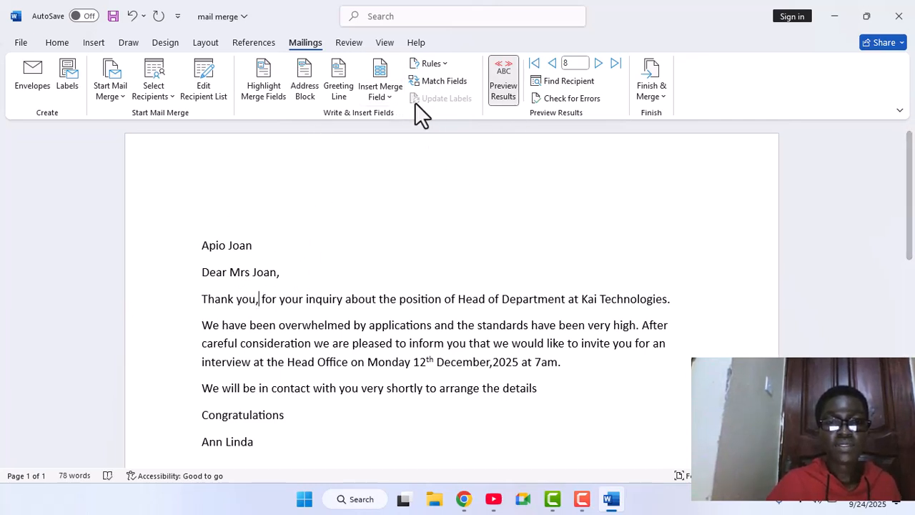
key("F10")
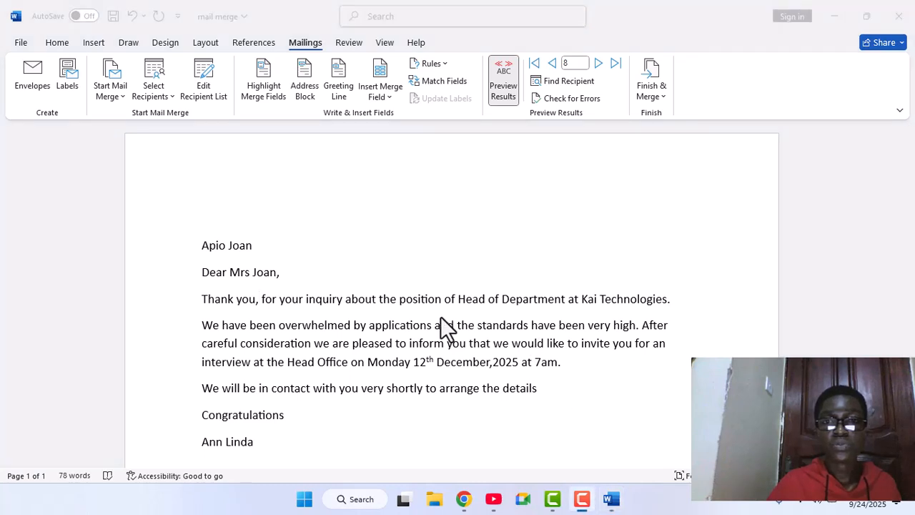
left_click(389, 98)
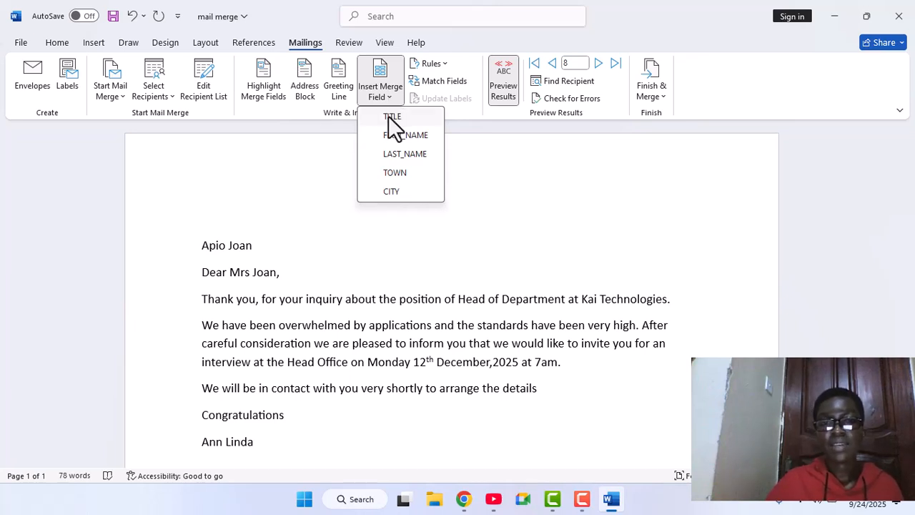
left_click(390, 117)
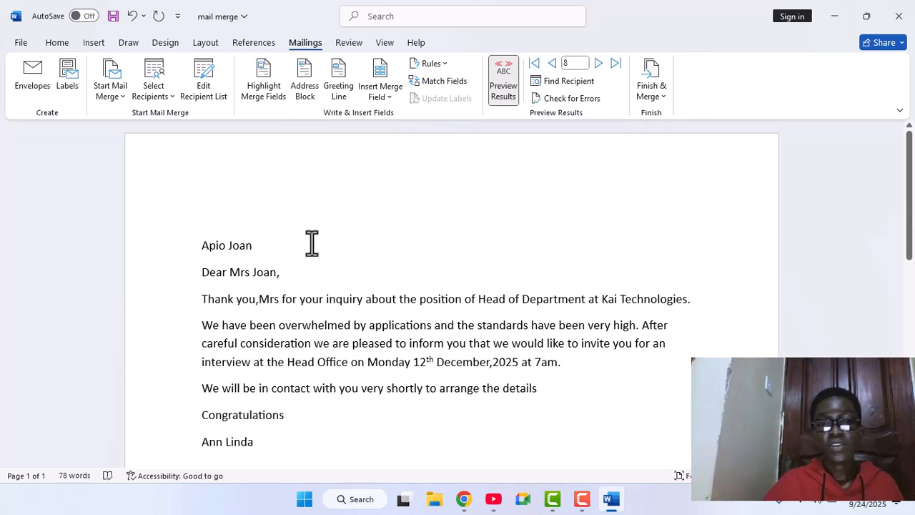
left_click(390, 95)
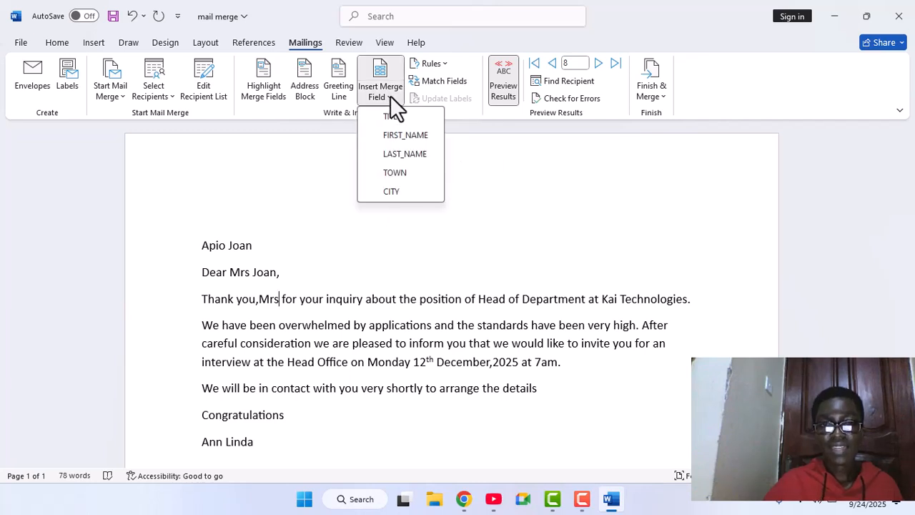
left_click(389, 154)
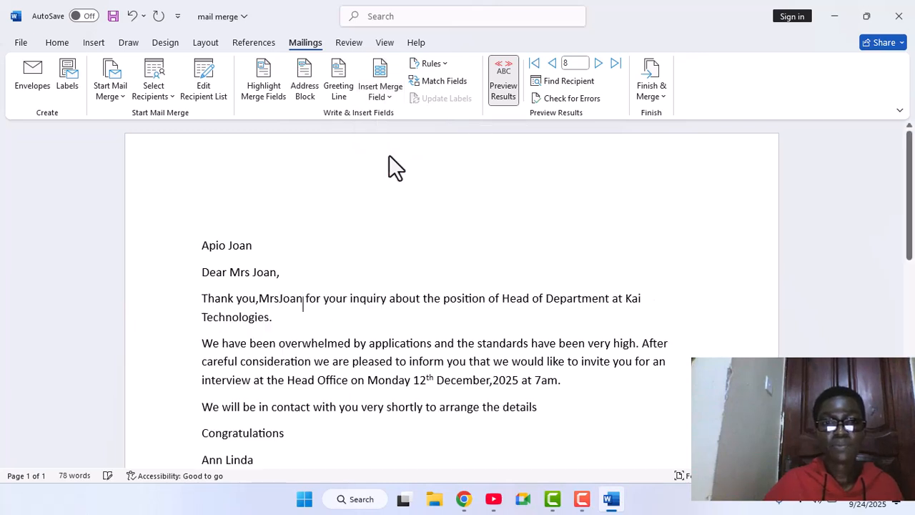
- Add a space between the title and last name fields and another after the comma following "Thank you"
left_click(277, 299)
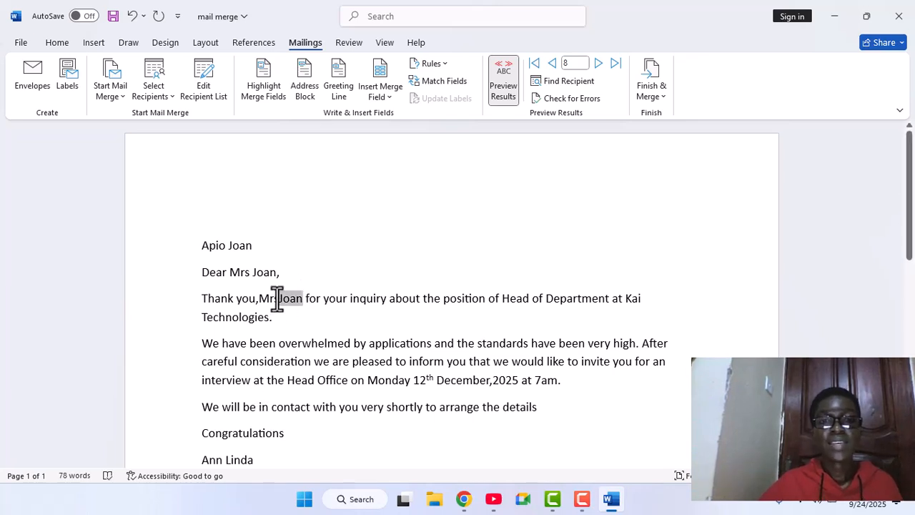
left_click(368, 179)
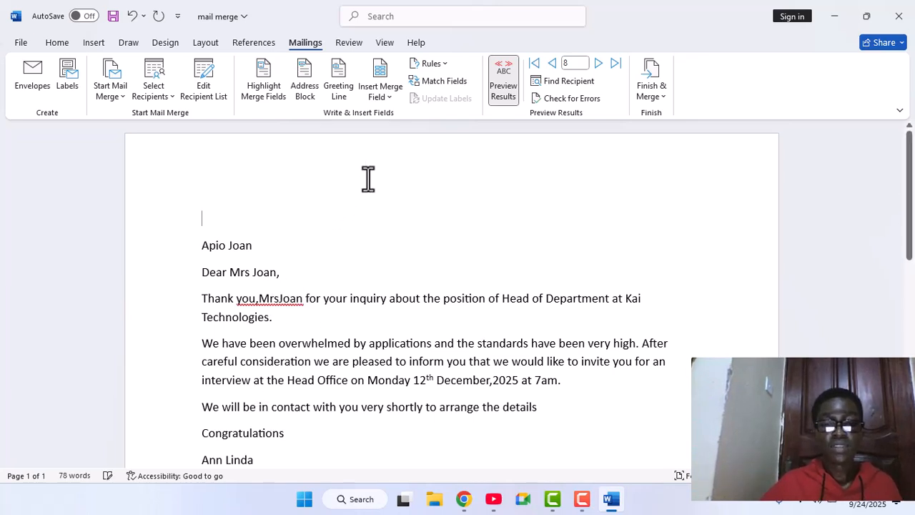
left_click(277, 299)
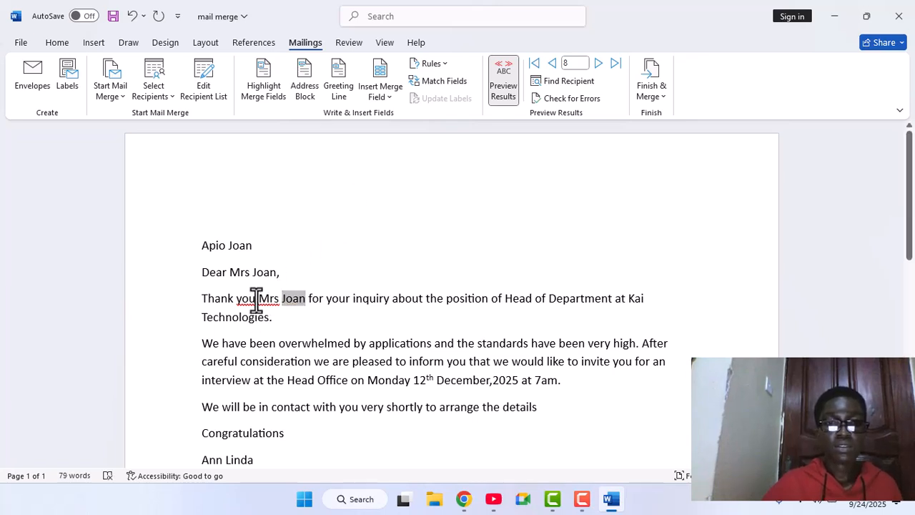
left_click(256, 299)
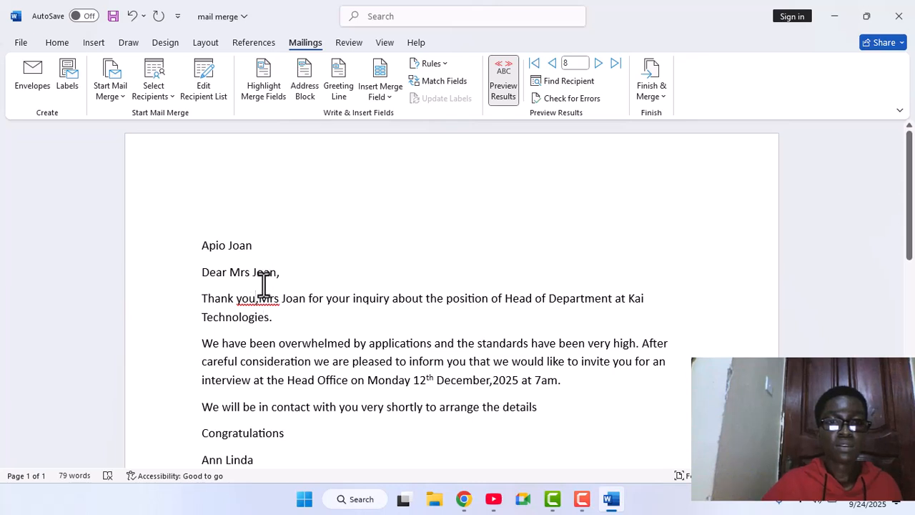
left_click(260, 298)
type(",")
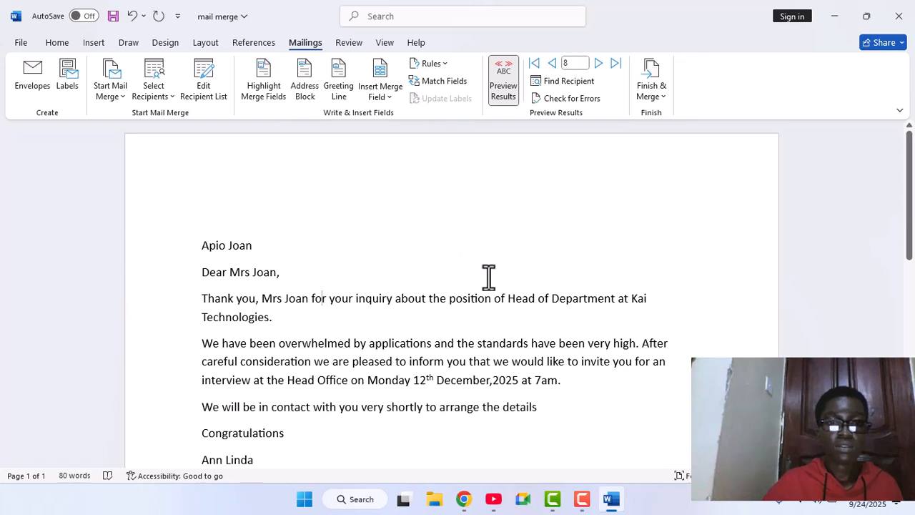
- Finish the merge by generating editable individual letters for all records in a new document, and look through the merged letters
left_click(558, 387)
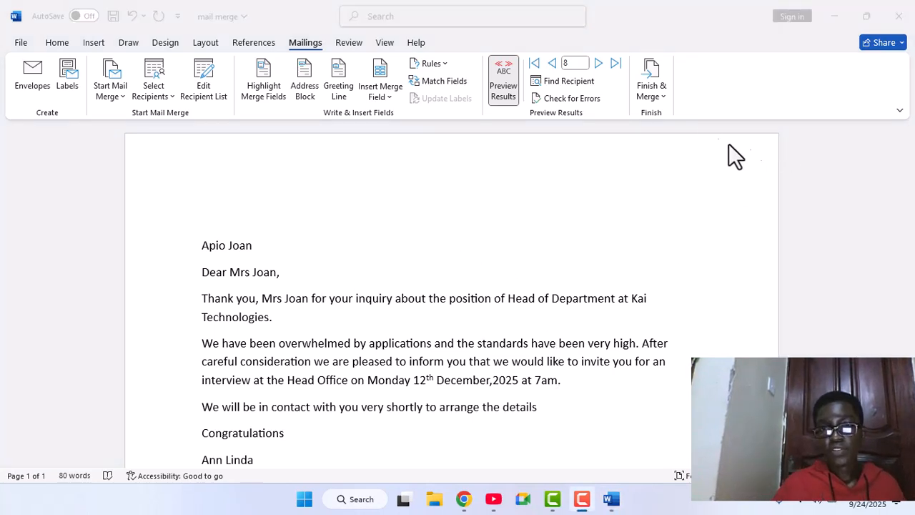
left_click(663, 96)
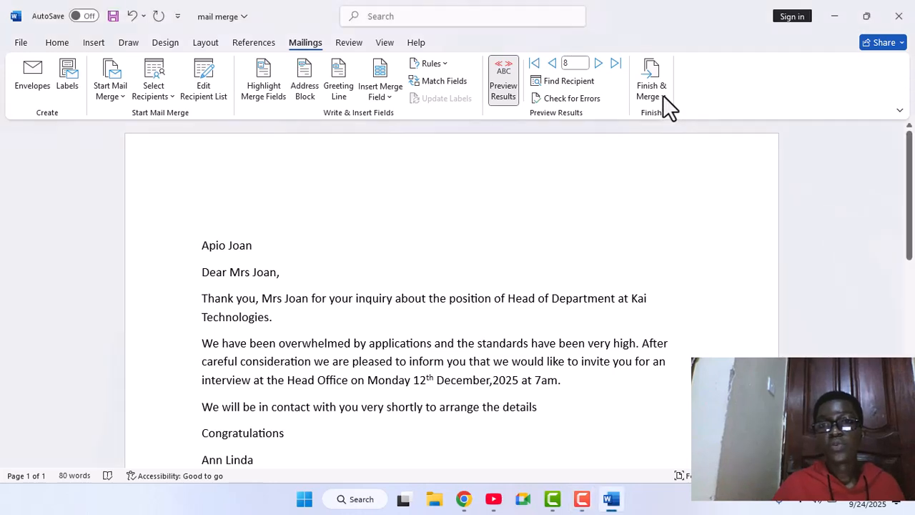
left_click(663, 95)
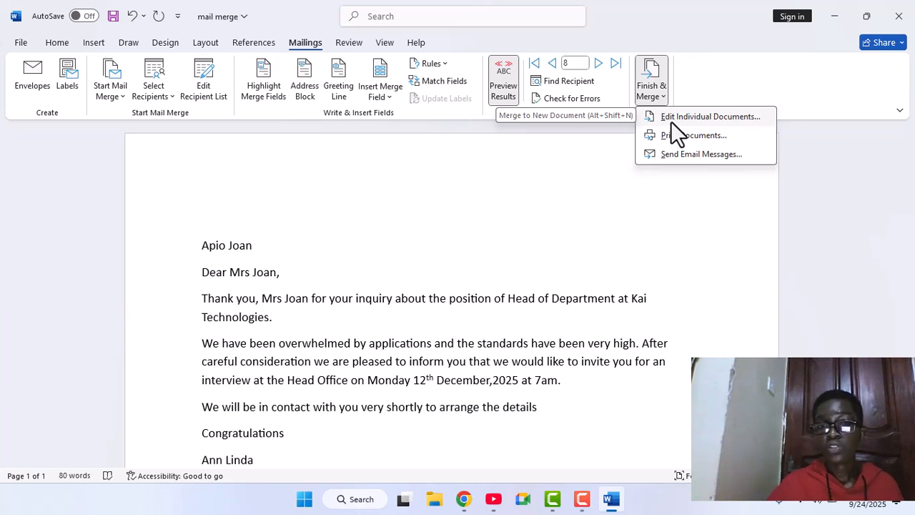
left_click(670, 122)
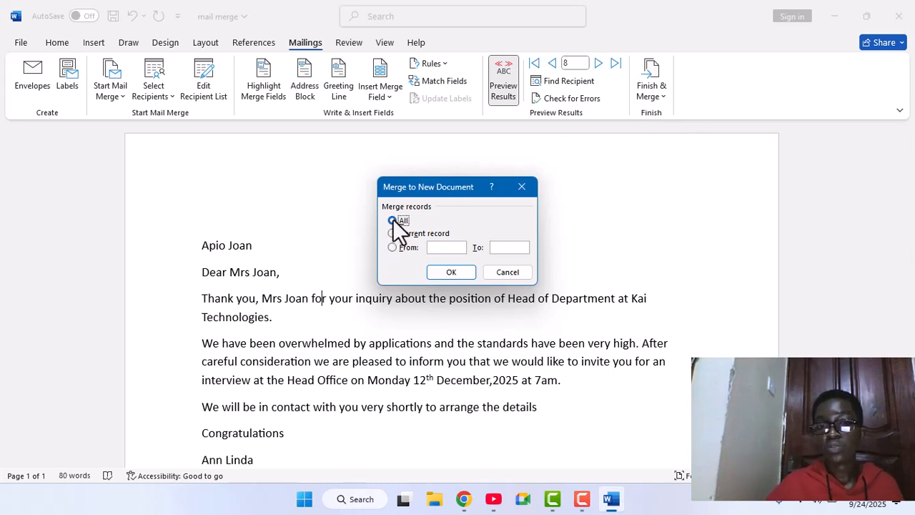
left_click(450, 273)
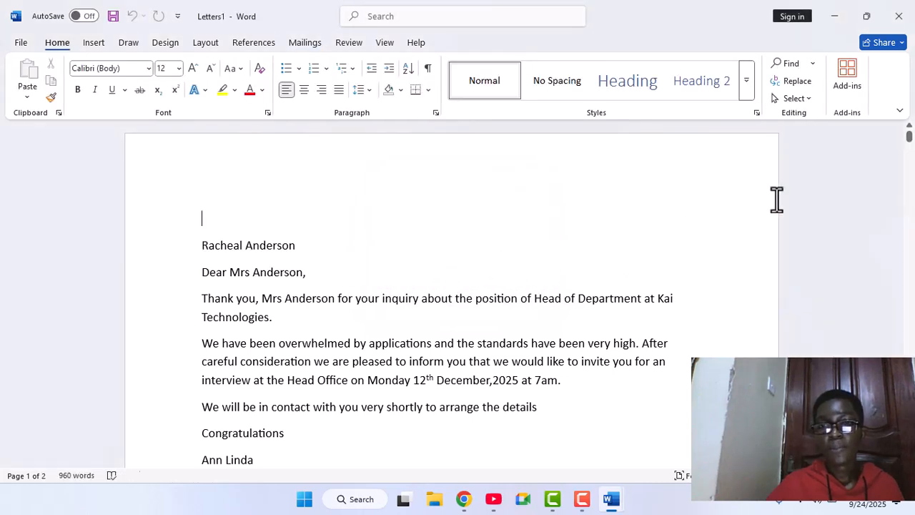
mouse_move(911, 139)
left_mouse_down()
mouse_move(912, 286)
mouse_move(897, 127)
left_mouse_up()
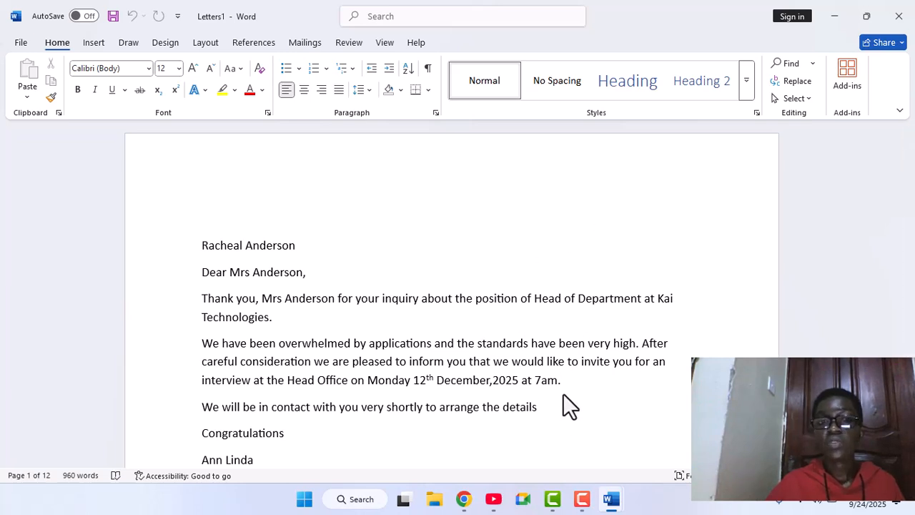
key("F10")
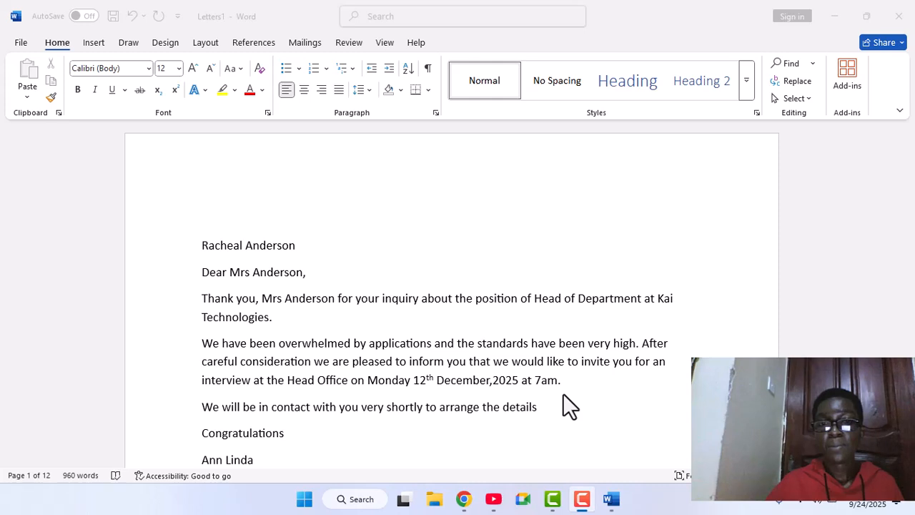